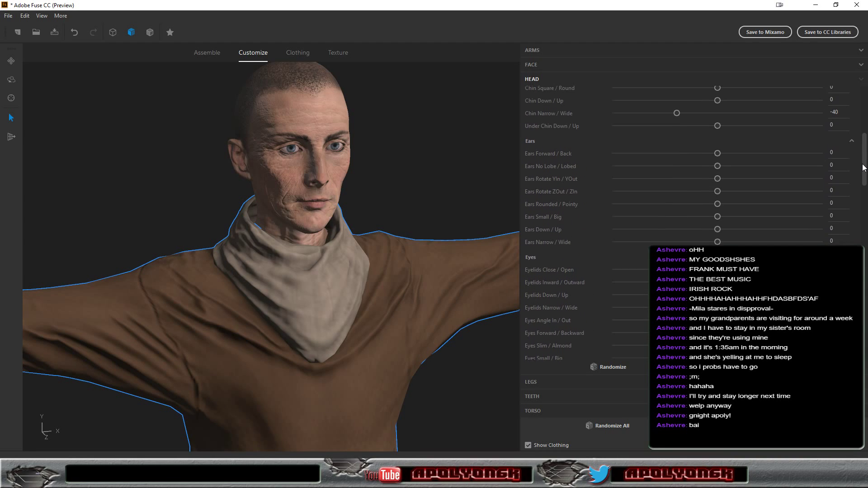
- Set the head's Ears Rounded / Pointy value to 50
{"action": "left_click", "coordinate": [728, 218]}
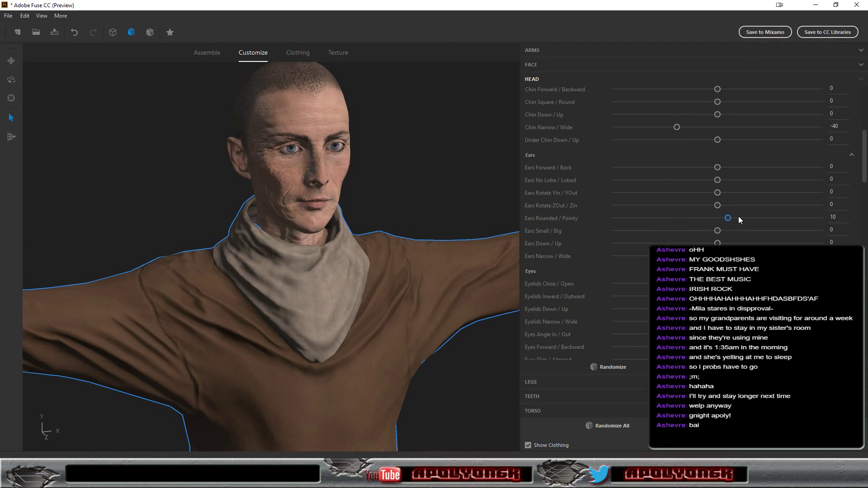
{"action": "left_click", "coordinate": [740, 218]}
{"action": "left_click", "coordinate": [747, 217]}
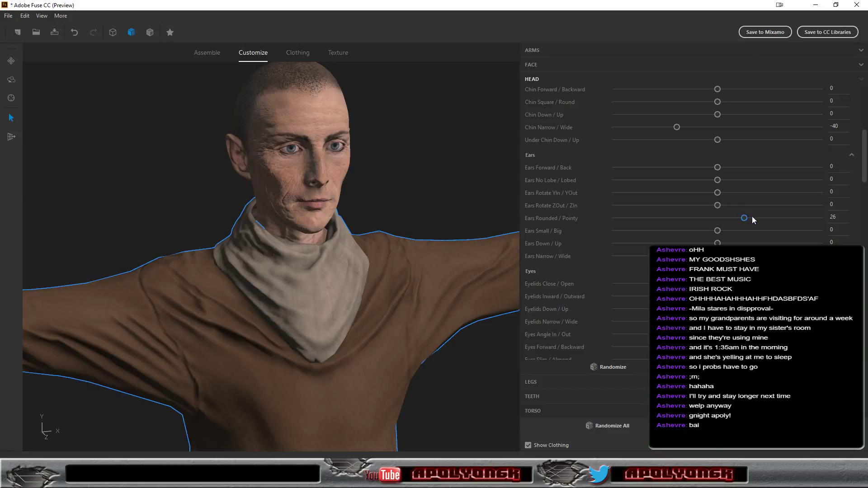
{"action": "left_click", "coordinate": [754, 217]}
{"action": "left_click", "coordinate": [759, 217]}
{"action": "left_click", "coordinate": [759, 217]}
{"action": "left_click", "coordinate": [768, 218]}
{"action": "left_click", "coordinate": [780, 218]}
{"action": "left_click_drag", "start_coordinate": [431, 200], "coordinate": [410, 196]}
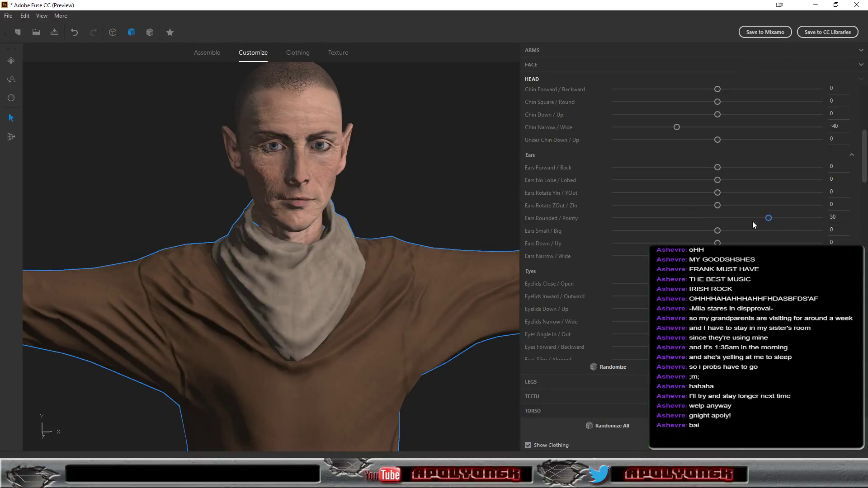
- Set Ears No Lobe / Lobed to -100 and Ears Rotate ZOut / ZIn to -20
{"action": "left_click", "coordinate": [732, 180]}
{"action": "left_click_drag", "start_coordinate": [449, 169], "coordinate": [511, 165]}
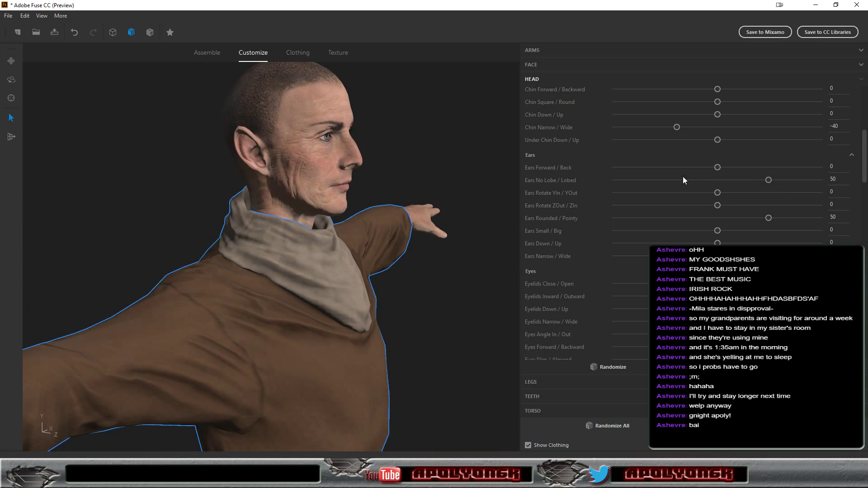
{"action": "left_click_drag", "start_coordinate": [772, 180], "coordinate": [614, 181]}
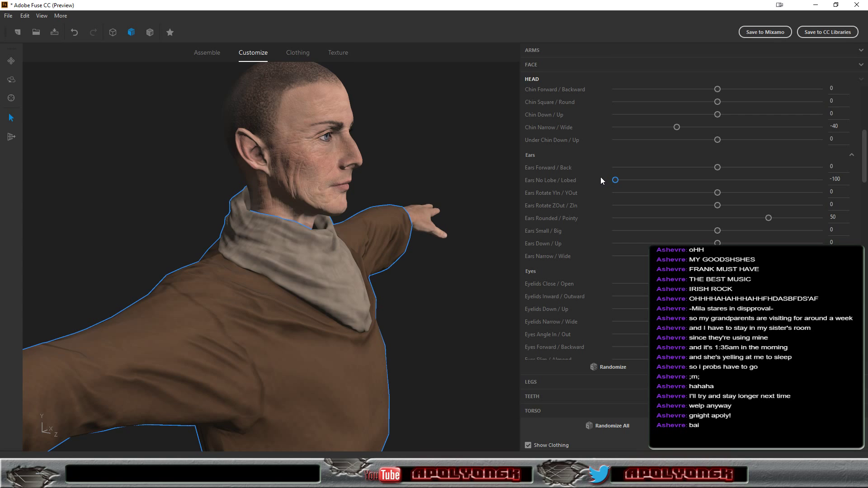
{"action": "left_click_drag", "start_coordinate": [441, 176], "coordinate": [406, 175]}
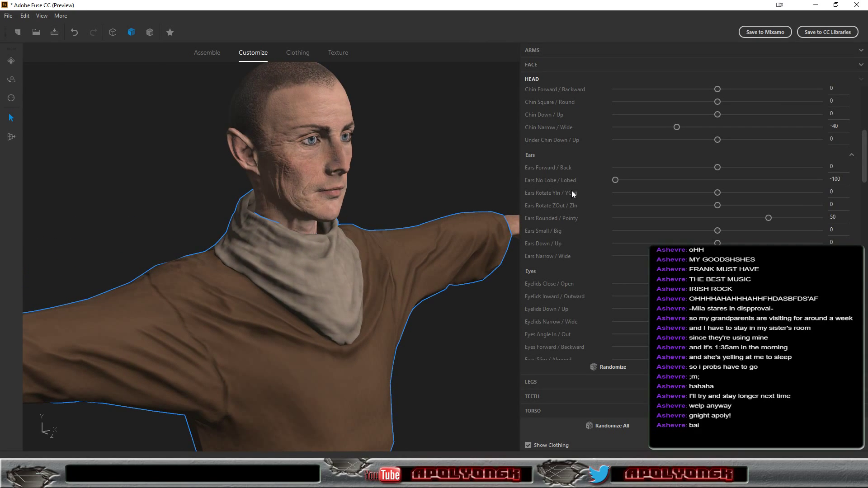
{"action": "left_click", "coordinate": [696, 205]}
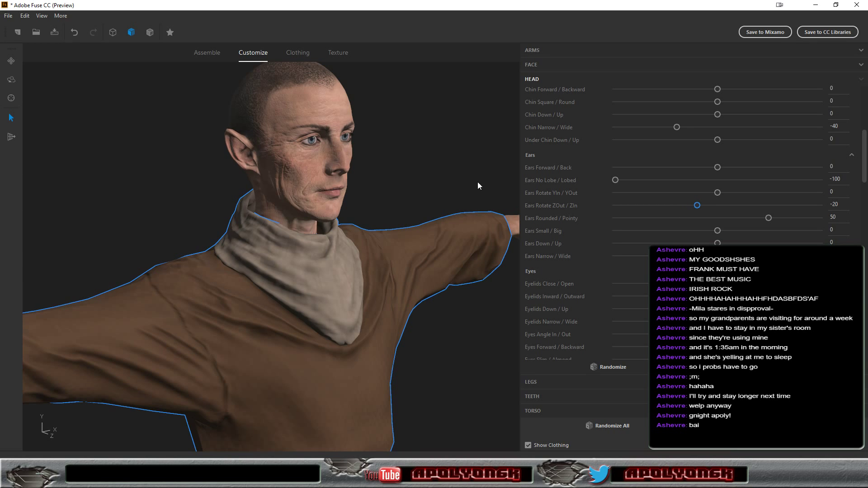
{"action": "left_click_drag", "start_coordinate": [477, 182], "coordinate": [413, 180]}
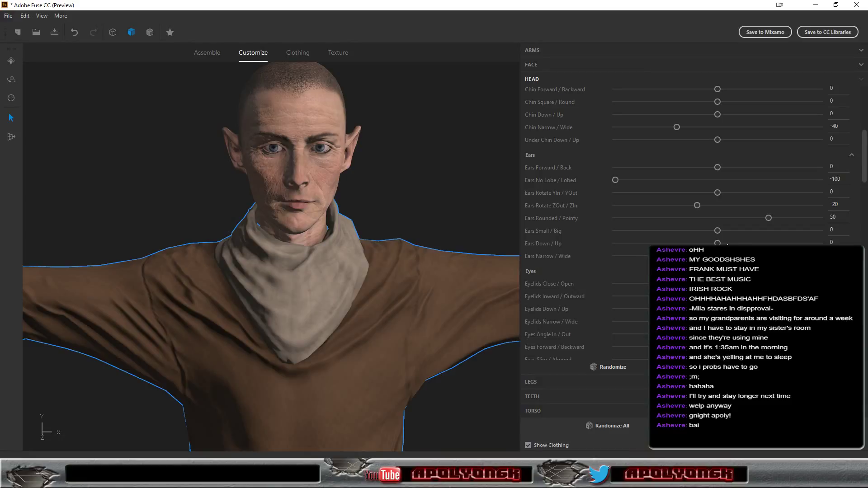
- Set the jaw's Jaw Mid Down / Up value to 40
{"action": "scroll", "coordinate": [865, 170], "scroll_direction": "up", "scroll_amount": 2}
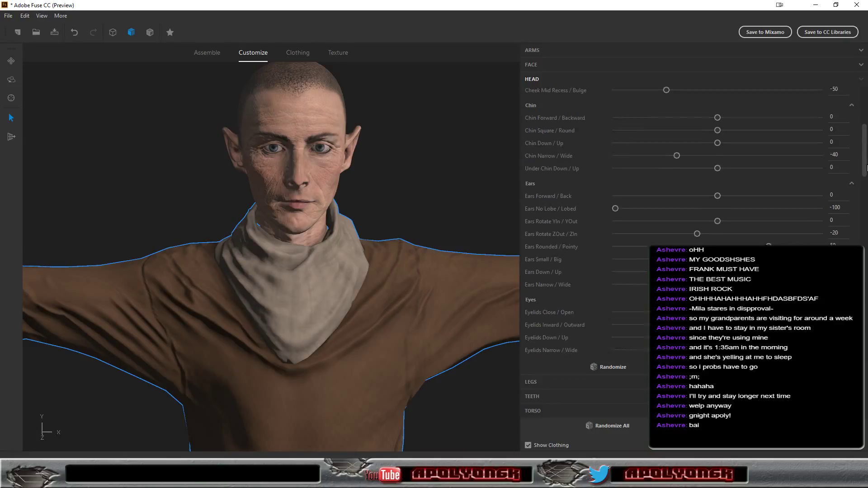
{"action": "scroll", "coordinate": [866, 170], "scroll_direction": "up", "scroll_amount": 2}
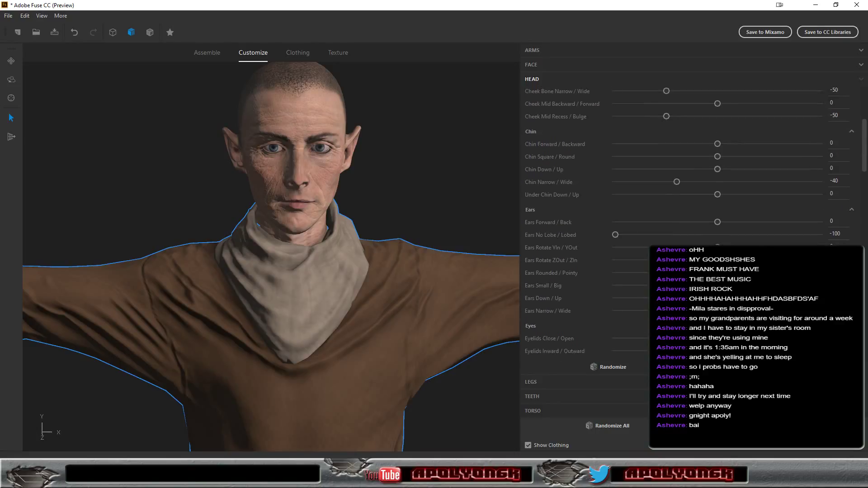
{"action": "scroll", "coordinate": [865, 181], "scroll_direction": "down", "scroll_amount": 15}
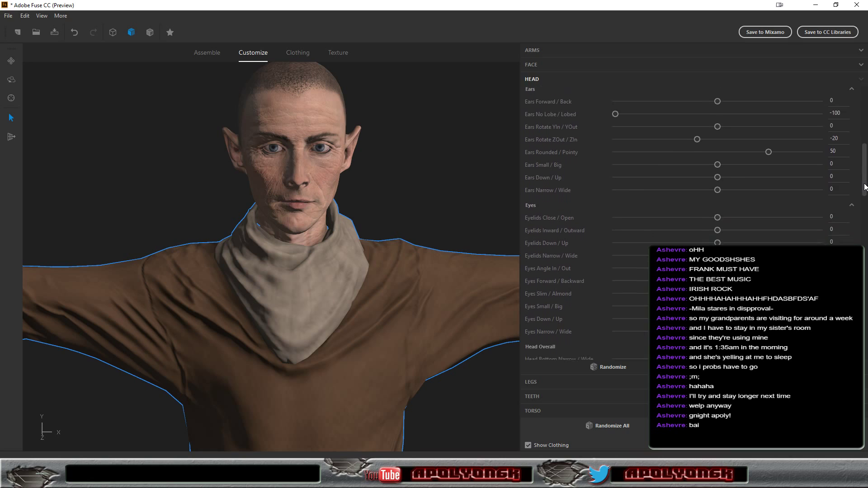
{"action": "left_click_drag", "start_coordinate": [862, 208], "coordinate": [855, 236]}
{"action": "middle_click_drag", "start_coordinate": [461, 224], "coordinate": [492, 192]}
{"action": "left_click_drag", "start_coordinate": [490, 191], "coordinate": [566, 194]}
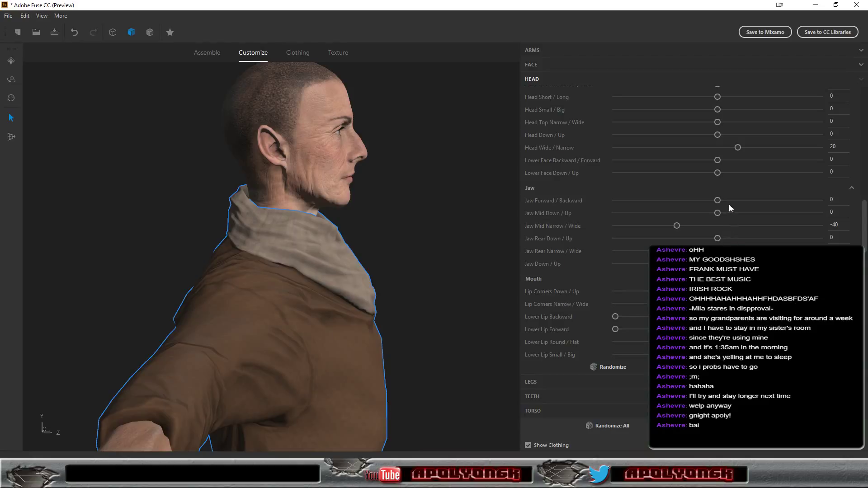
{"action": "mouse_move", "coordinate": [732, 200]}
{"action": "left_mouse_down"}
{"action": "mouse_move", "coordinate": [742, 202]}
{"action": "mouse_move", "coordinate": [645, 201]}
{"action": "mouse_move", "coordinate": [729, 195]}
{"action": "left_mouse_up"}
{"action": "left_click_drag", "start_coordinate": [733, 213], "coordinate": [750, 213]}
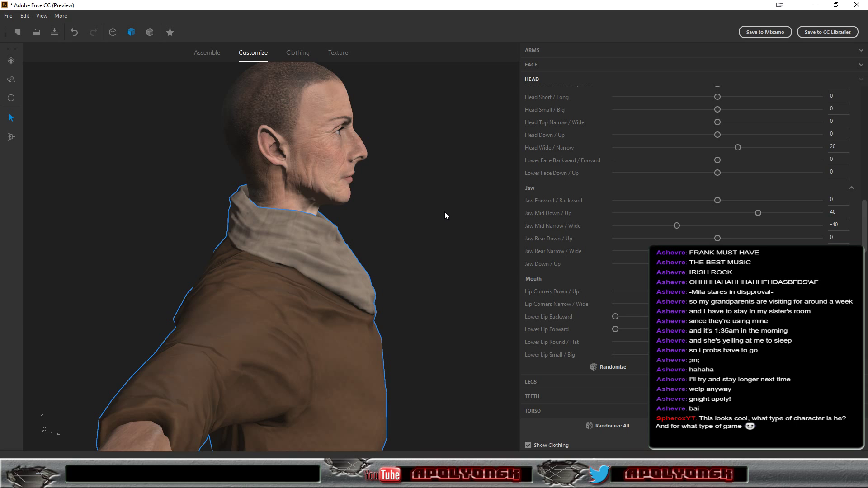
{"action": "left_click_drag", "start_coordinate": [441, 207], "coordinate": [314, 211]}
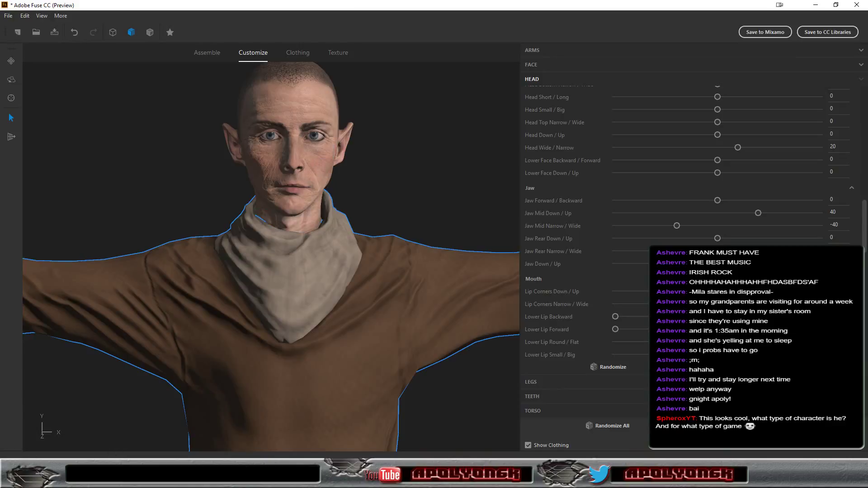
- Switch to Unity, run the Overworld Map scene, and walk the player past the campfire to the armoured guard at the stone gate
{"action": "key", "text": "alt+Tab"}
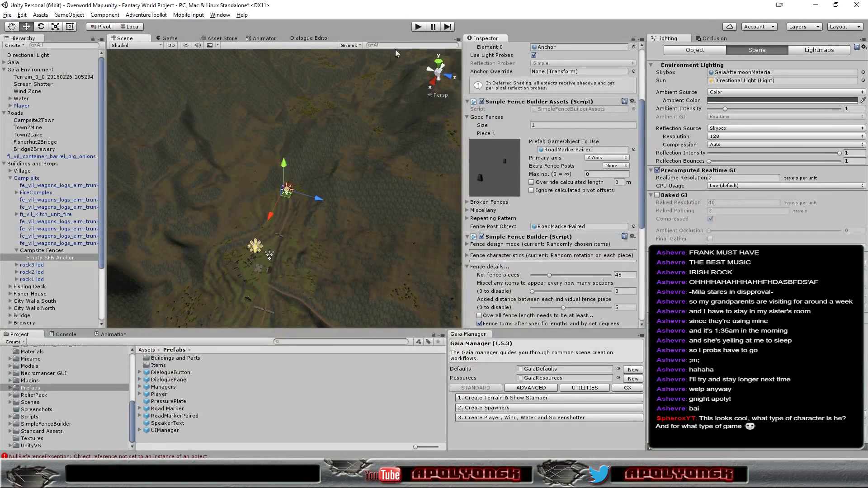
{"action": "left_click", "coordinate": [418, 27]}
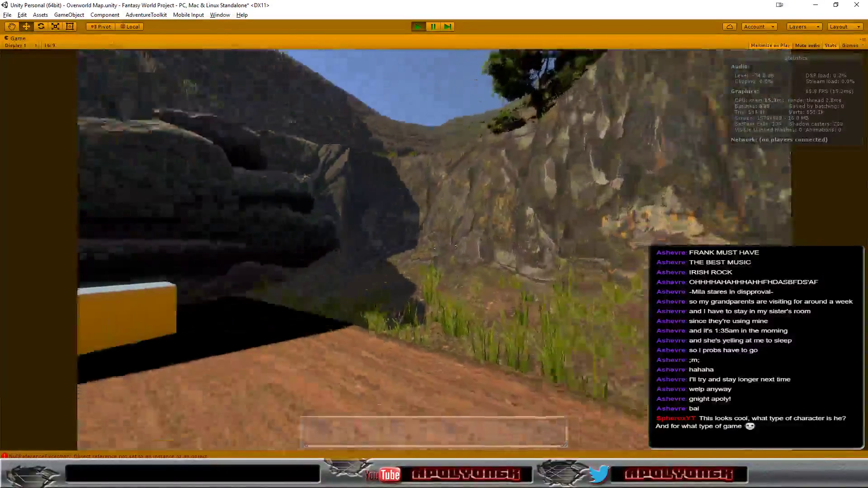
{"action": "key", "text": "w"}
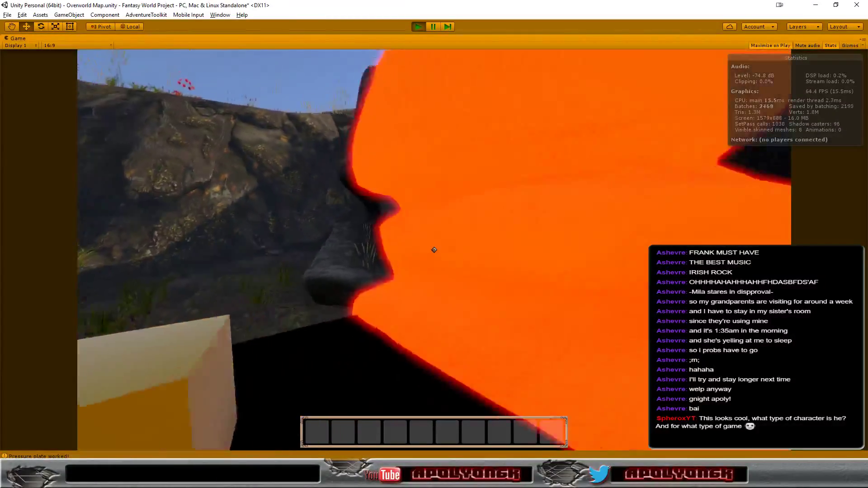
{"action": "key", "text": "a"}
{"action": "key", "text": "w"}
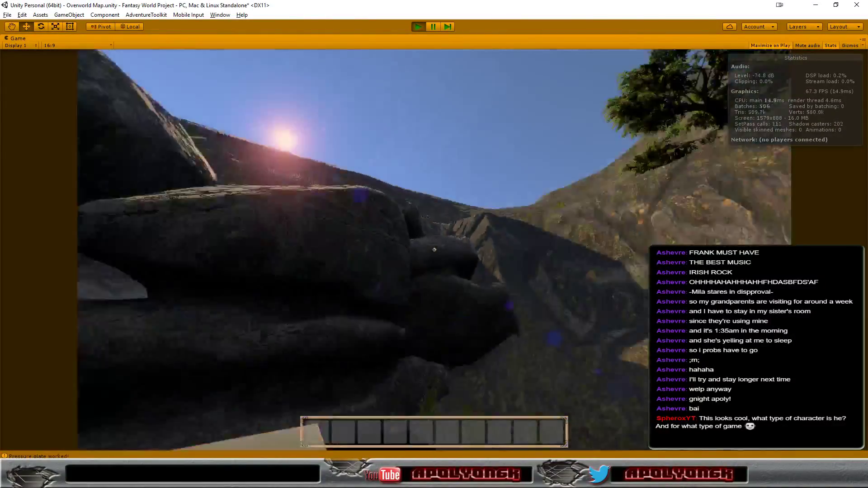
{"action": "key", "text": "w"}
{"action": "key", "text": "a"}
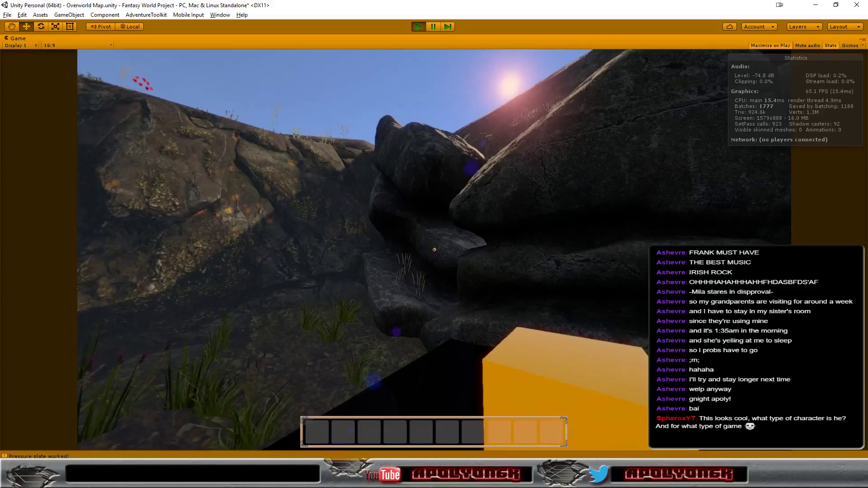
{"action": "key", "text": "w"}
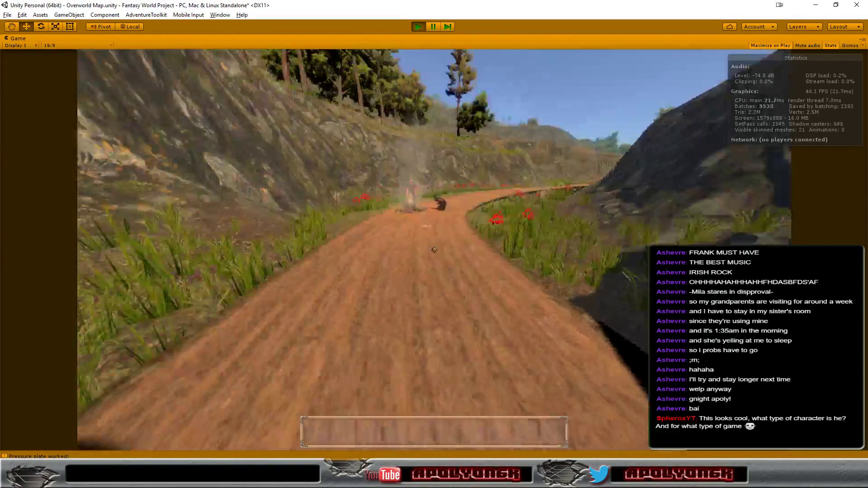
{"action": "key", "text": "w"}
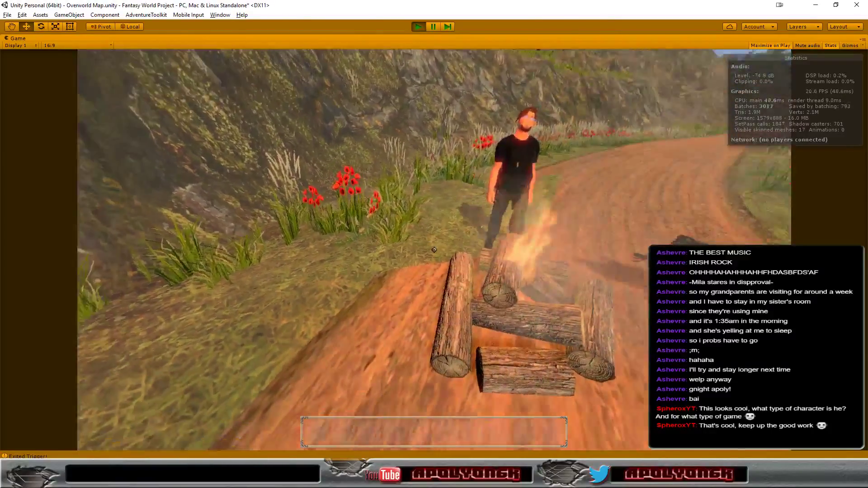
{"action": "key", "text": "w"}
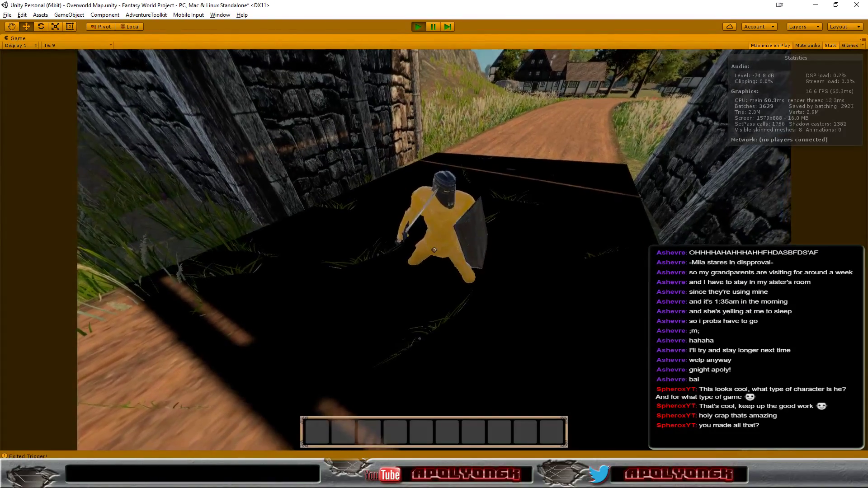
{"action": "key", "text": "a"}
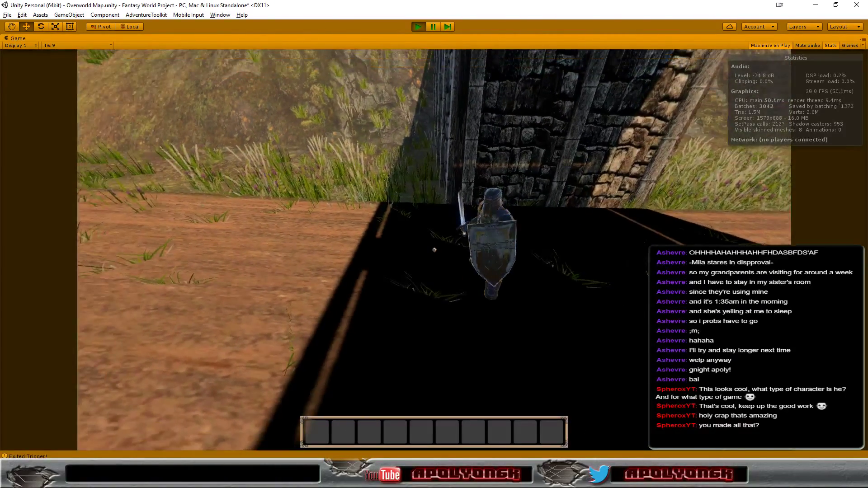
- Walk the player along the dirt road through the valley to inspect the terrain and vegetation
{"action": "key", "text": "w"}
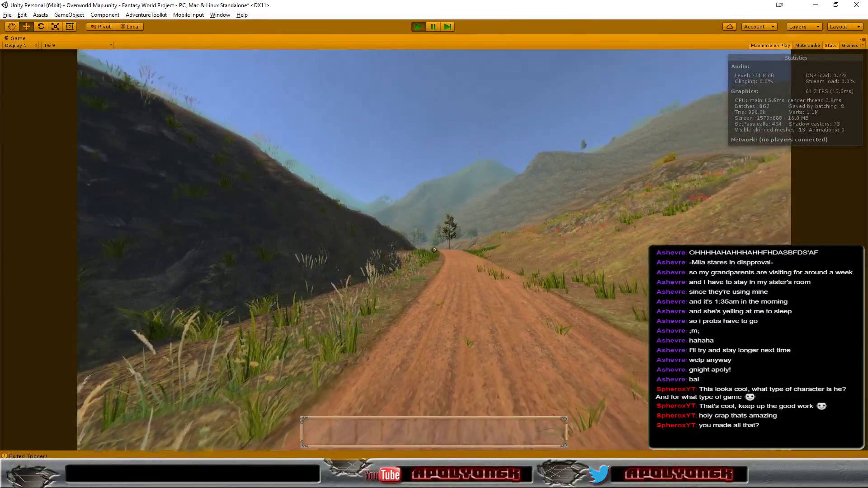
{"action": "key", "text": "w"}
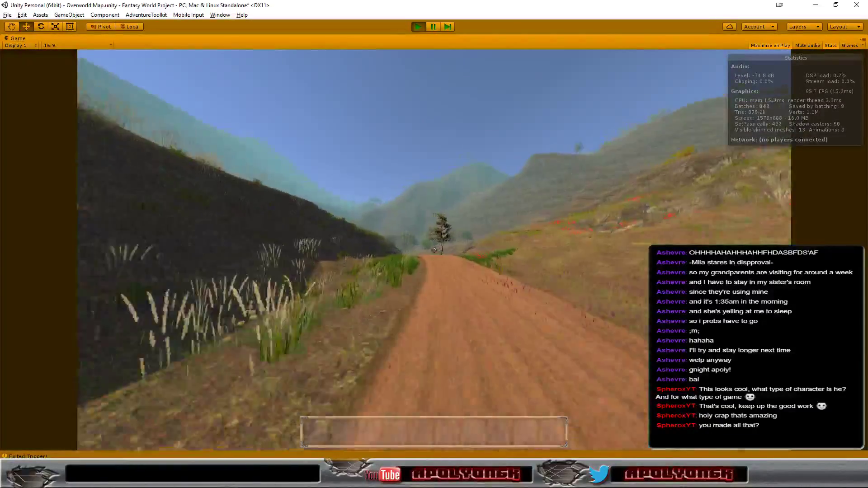
{"action": "key", "text": "w"}
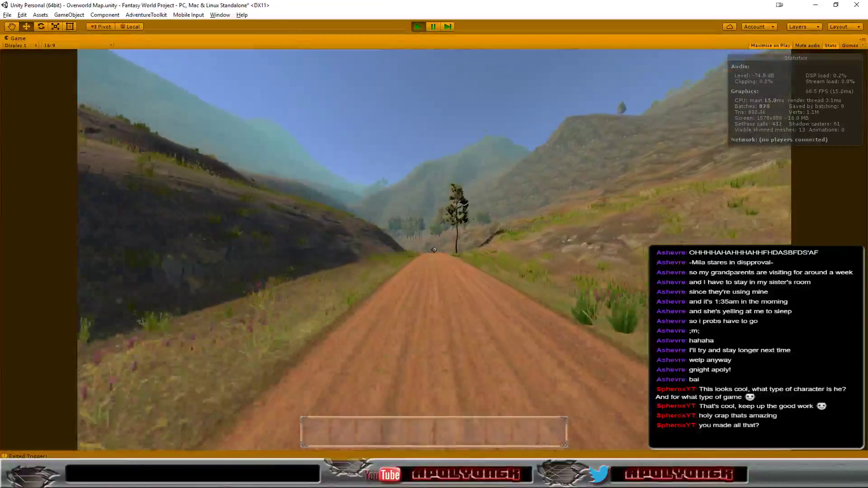
{"action": "key", "text": "w"}
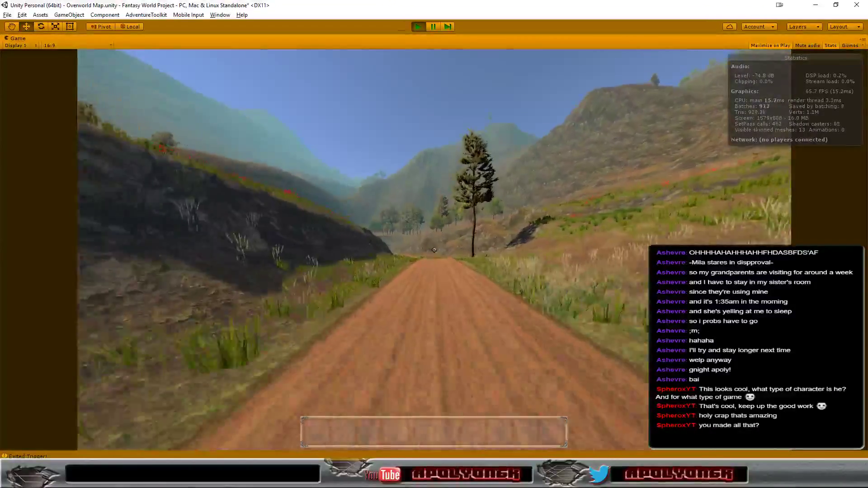
{"action": "key", "text": "w"}
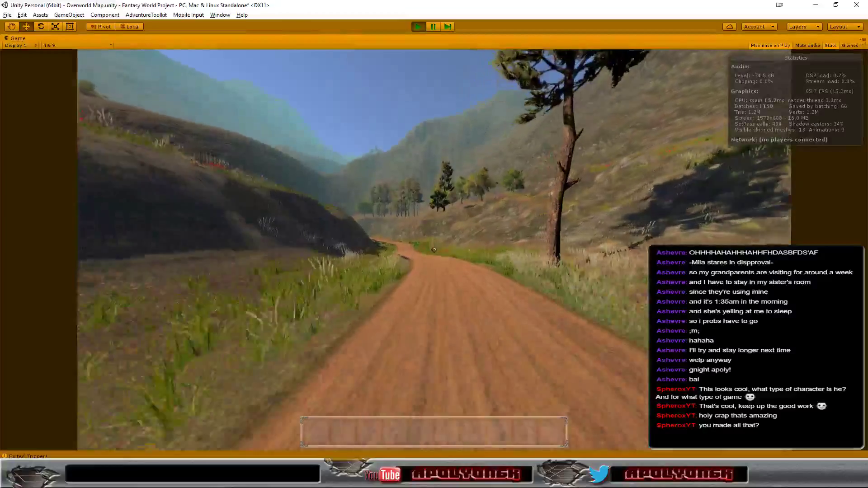
{"action": "key", "text": "w"}
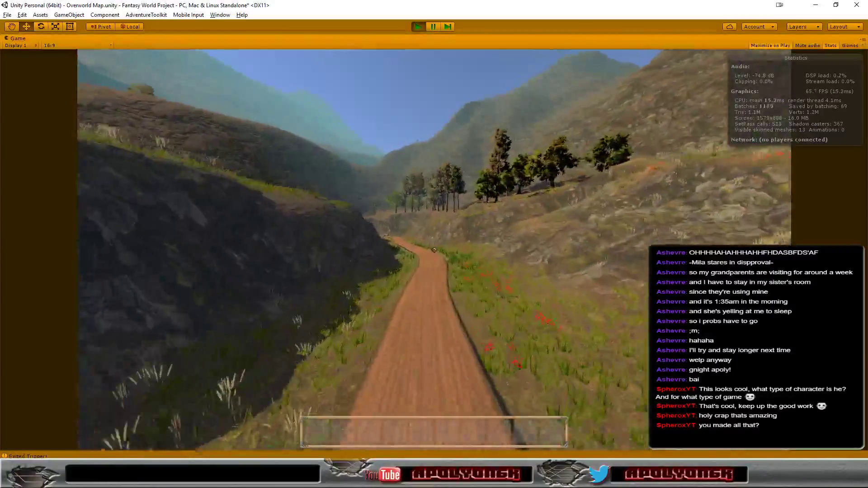
{"action": "key", "text": "w"}
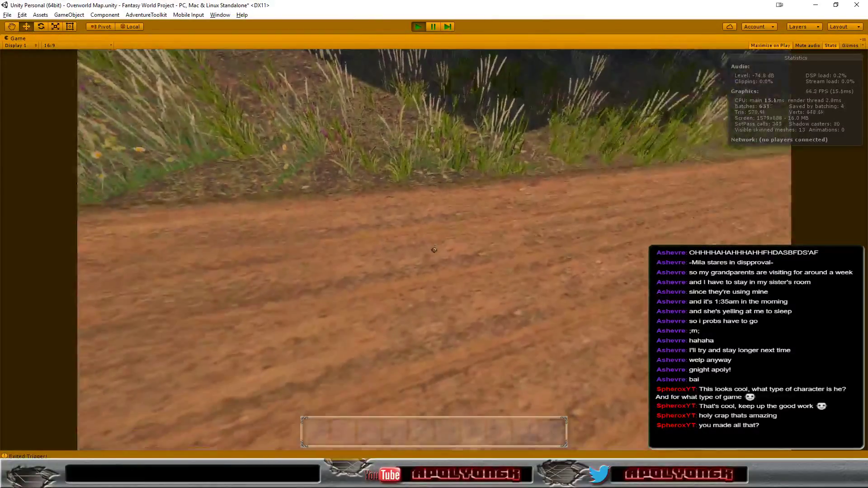
- Return to the running Unity game and walk the player along the dirt road through the valley to the campfire
{"action": "key", "text": "alt+Tab"}
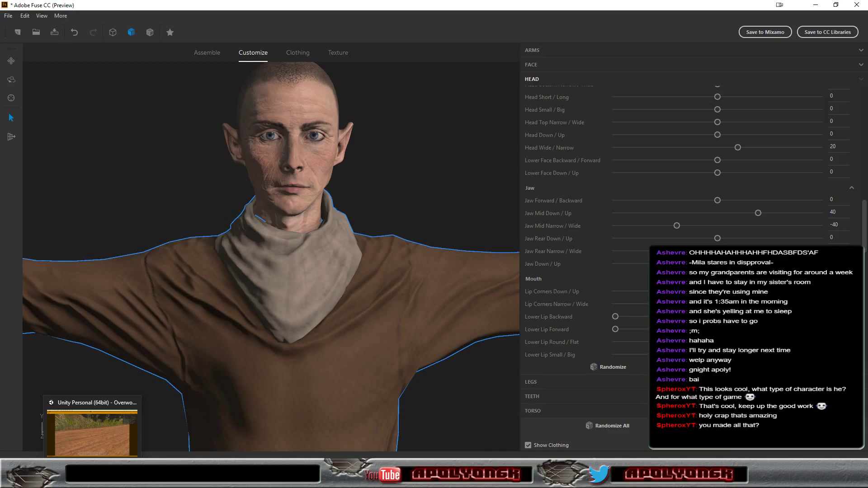
{"action": "key", "text": "alt+Tab"}
{"action": "key", "text": "w"}
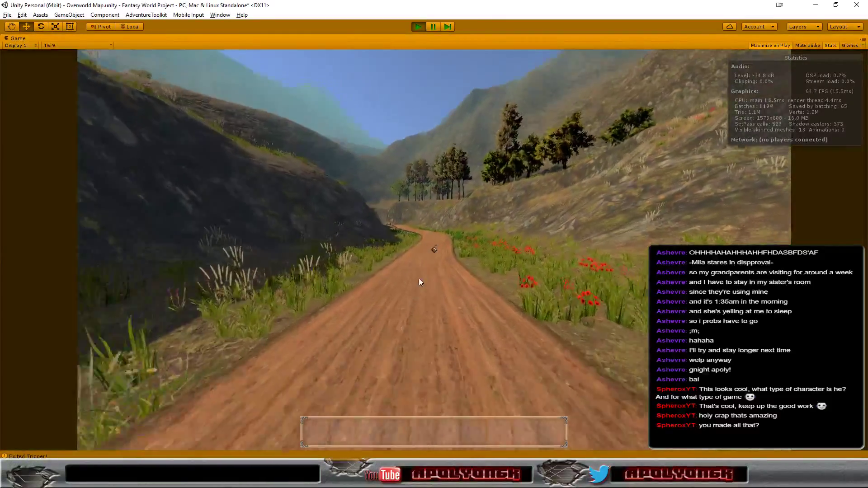
{"action": "key", "text": "w"}
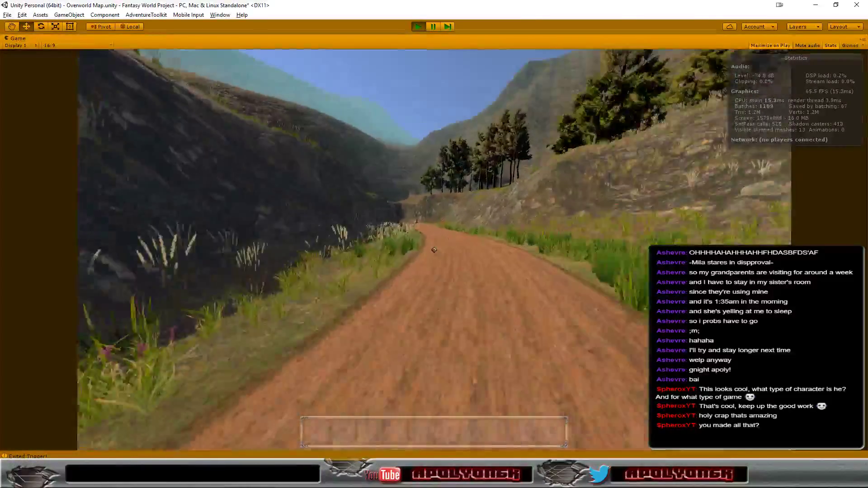
{"action": "key", "text": "w"}
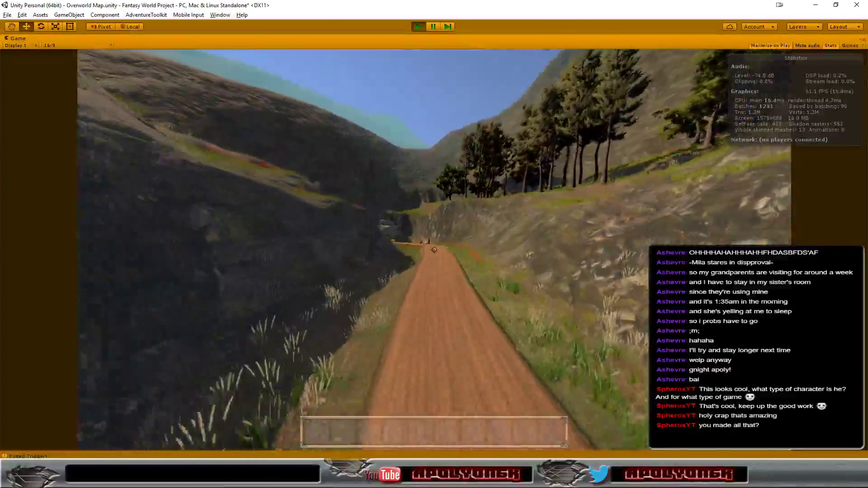
{"action": "key", "text": "w"}
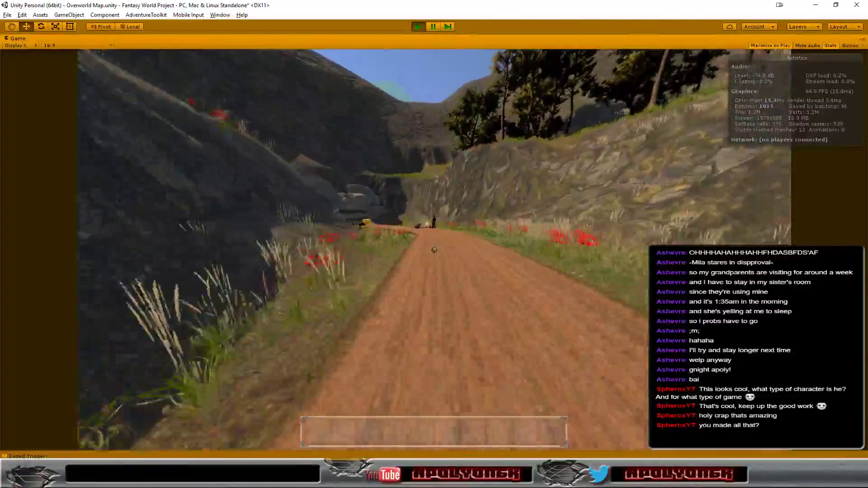
{"action": "key", "text": "w"}
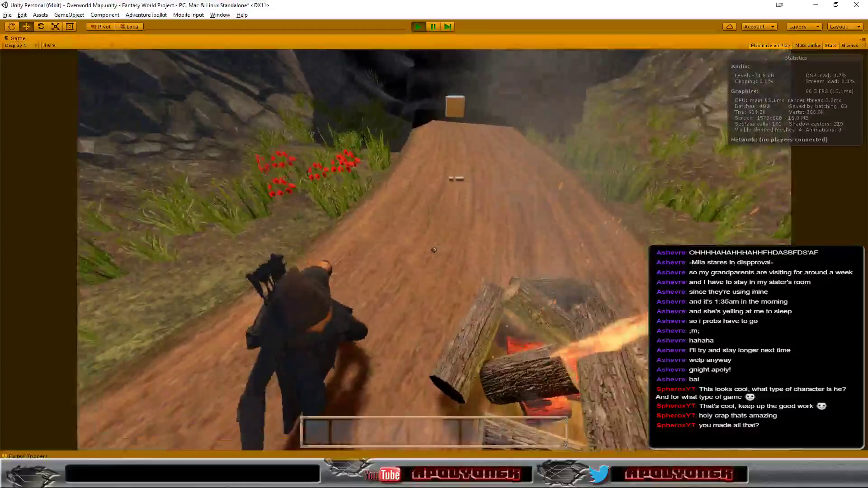
- Circle the campfire to view the black-shirted character and the crouching figure beside it
{"action": "key", "text": "w"}
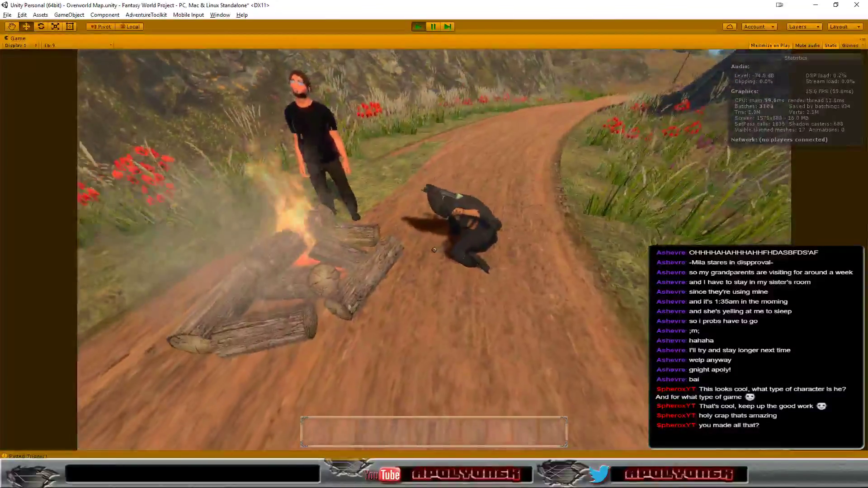
{"action": "key", "text": "w"}
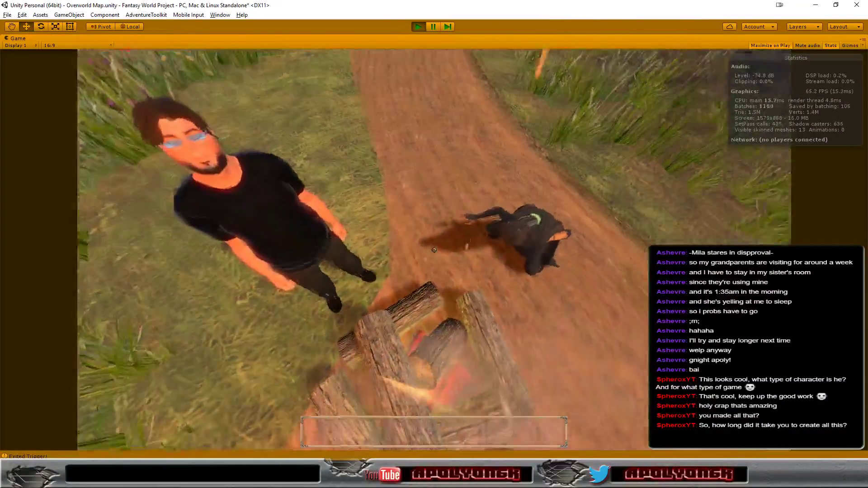
{"action": "key", "text": "w"}
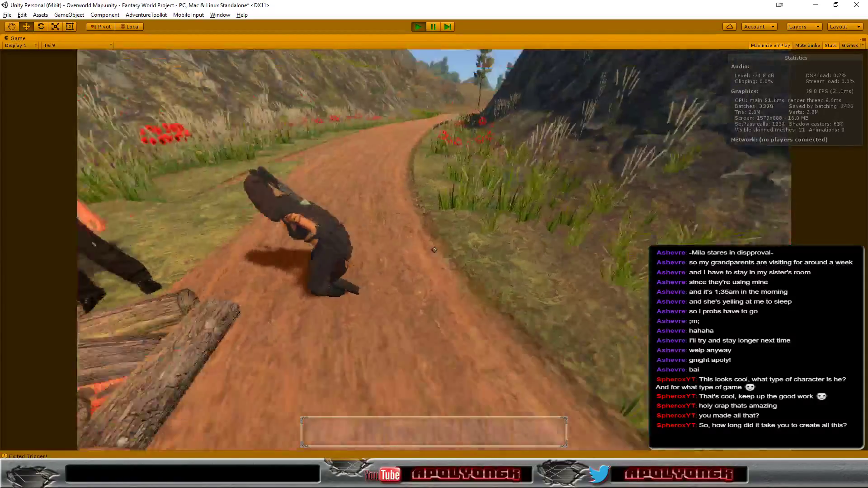
- Follow the dirt road away from the campfire, between the hills and through the arched gateway in the dark wall
{"action": "key", "text": "w"}
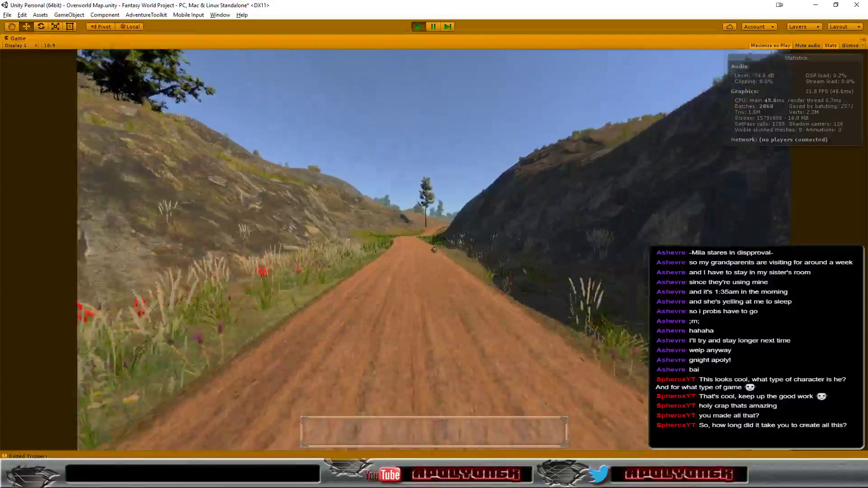
{"action": "key", "text": "w"}
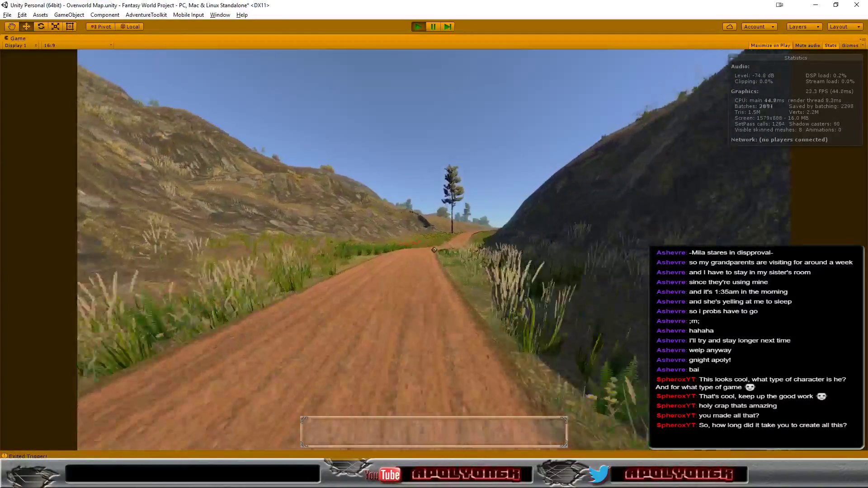
{"action": "key", "text": "w"}
{"action": "key", "text": "w"}
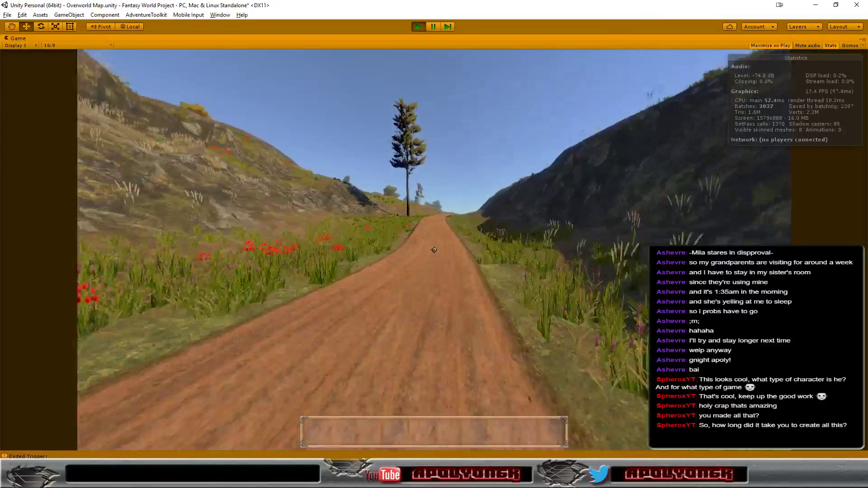
{"action": "key", "text": "w"}
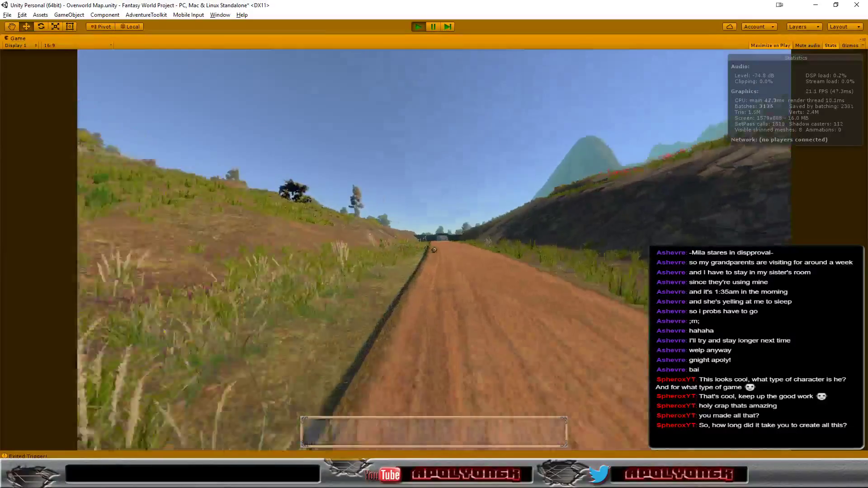
{"action": "key", "text": "w"}
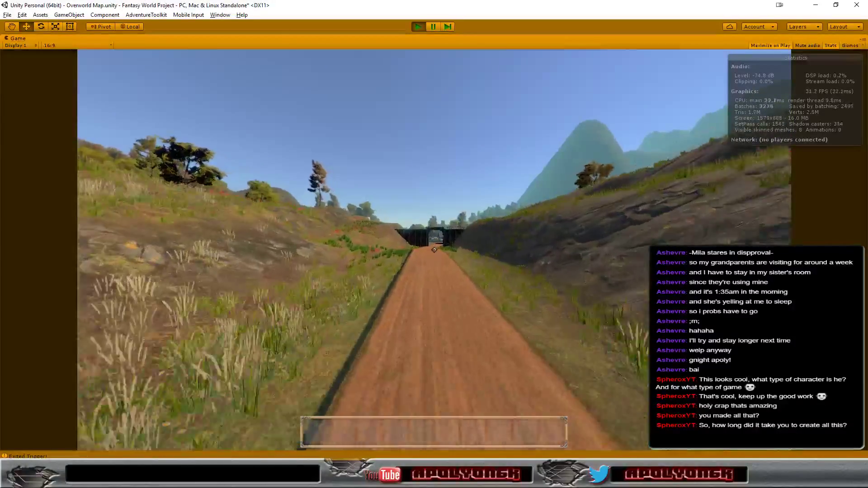
{"action": "key", "text": "w"}
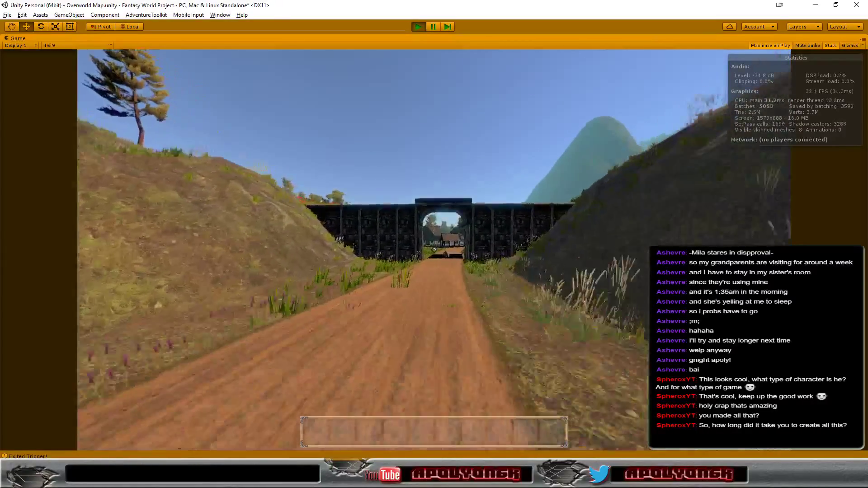
{"action": "key", "text": "w"}
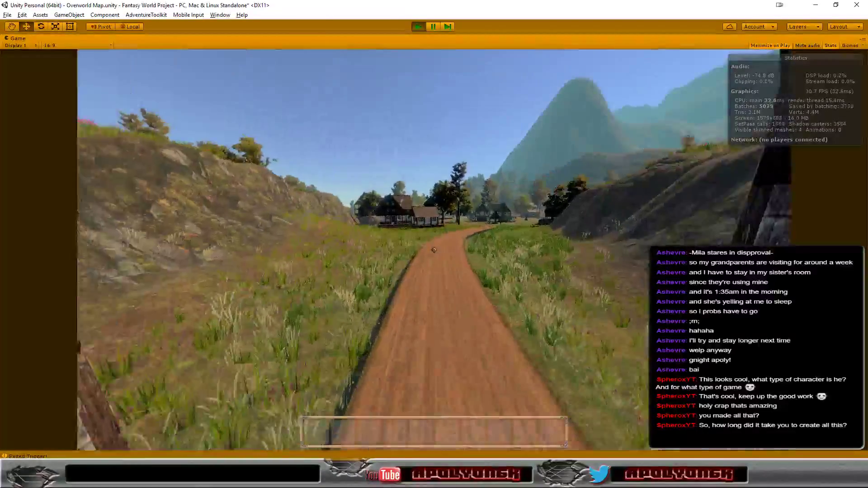
- Continue along the road and across the tall grass to the half-timbered village houses
{"action": "key", "text": "w"}
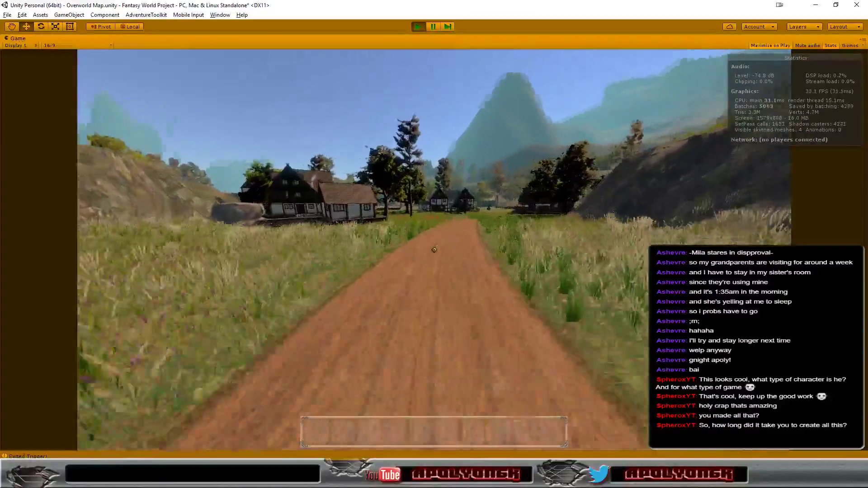
{"action": "key", "text": "w"}
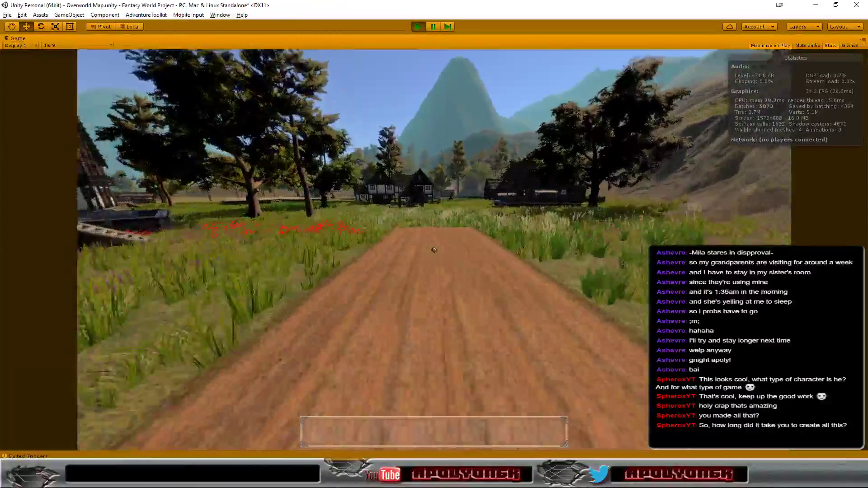
{"action": "key", "text": "w"}
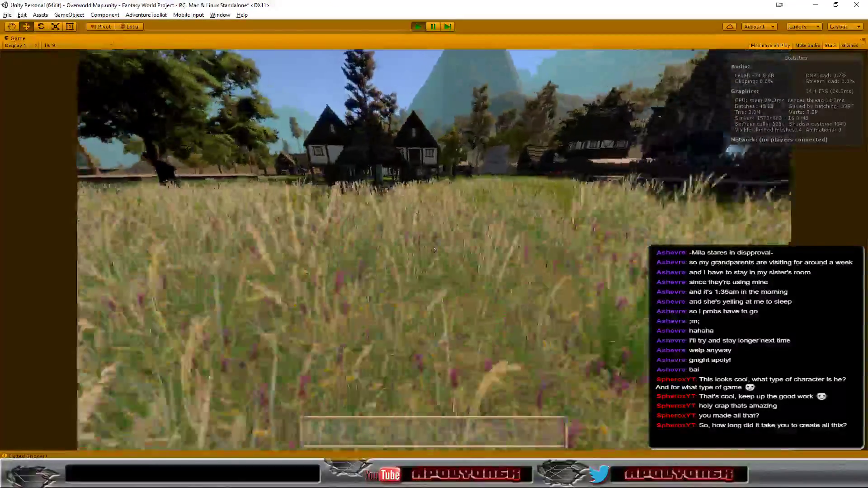
{"action": "key", "text": "w"}
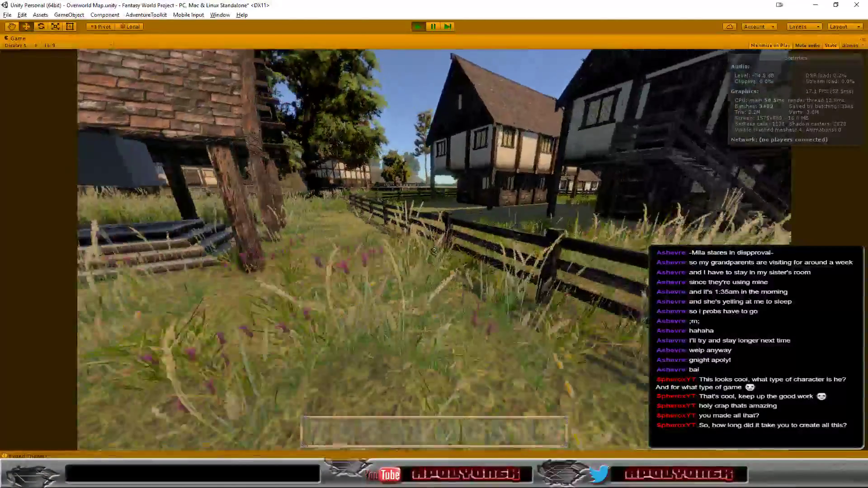
- Explore along the village fence and up onto the rooftops to overlook the large wooden platform
{"action": "key", "text": "w"}
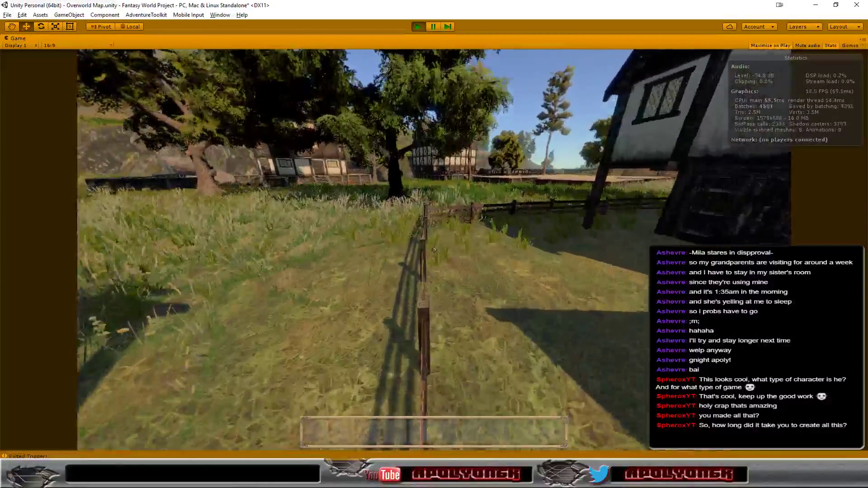
{"action": "key", "text": "w"}
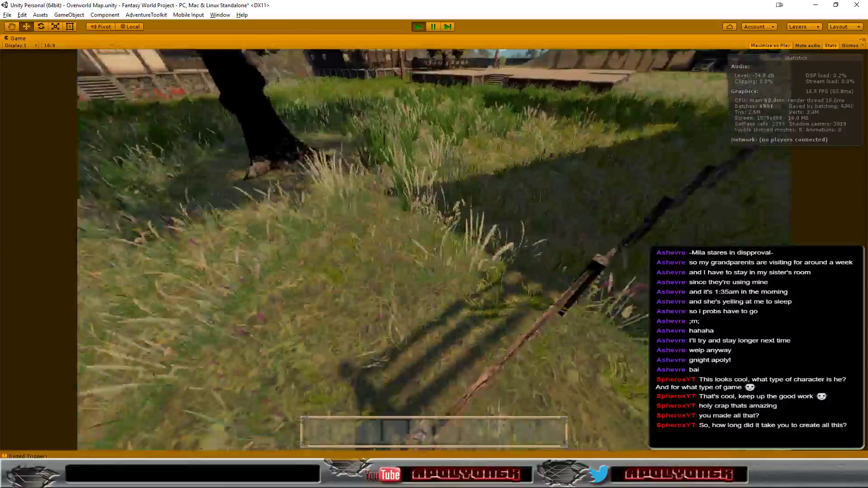
{"action": "key", "text": "w"}
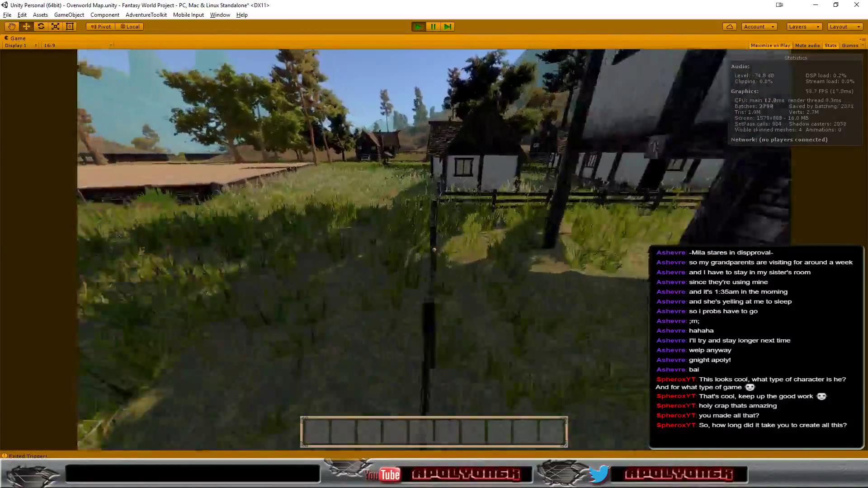
{"action": "key", "text": "w"}
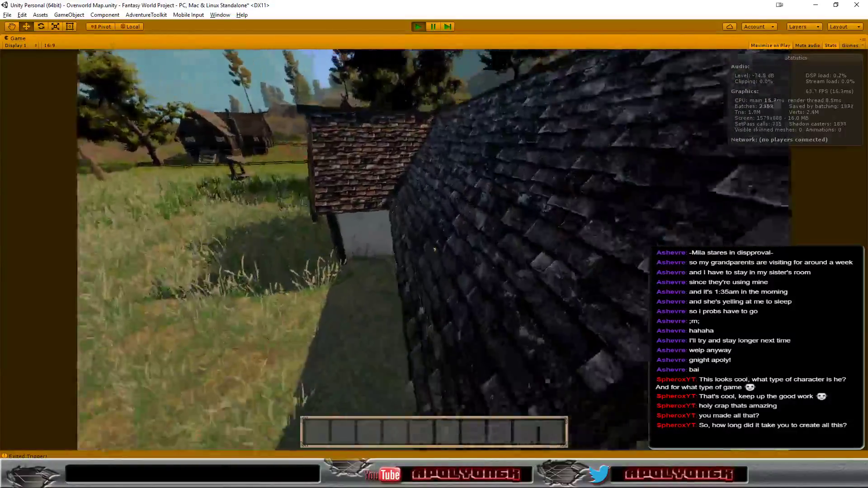
{"action": "key", "text": "w"}
{"action": "key", "text": "w"}
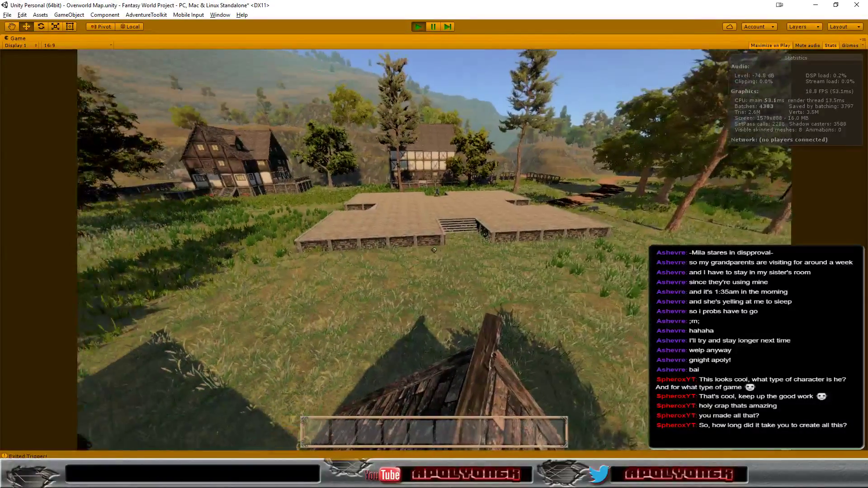
{"action": "key", "text": "w"}
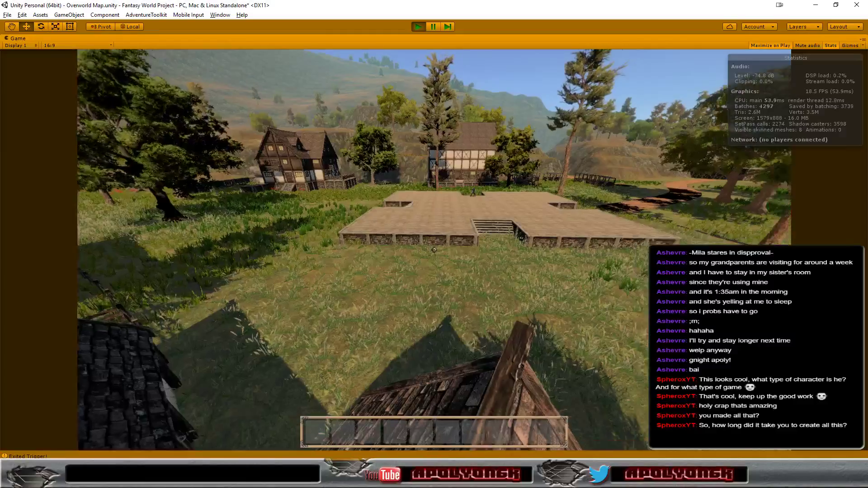
- Cross to the large wooden platform and look around the village from its deck
{"action": "key", "text": "w"}
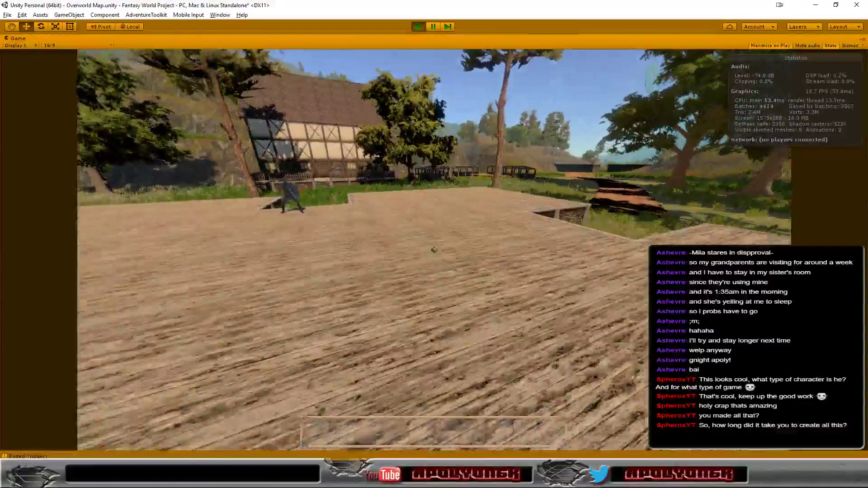
{"action": "key", "text": "w"}
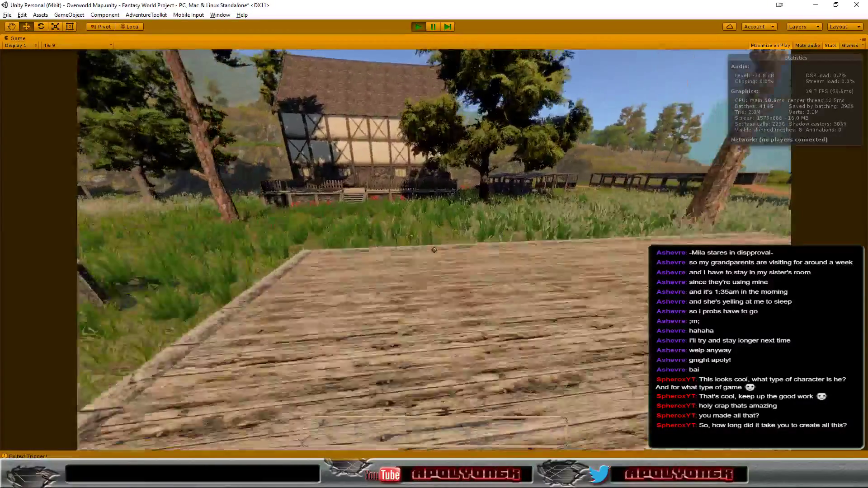
{"action": "key", "text": "w"}
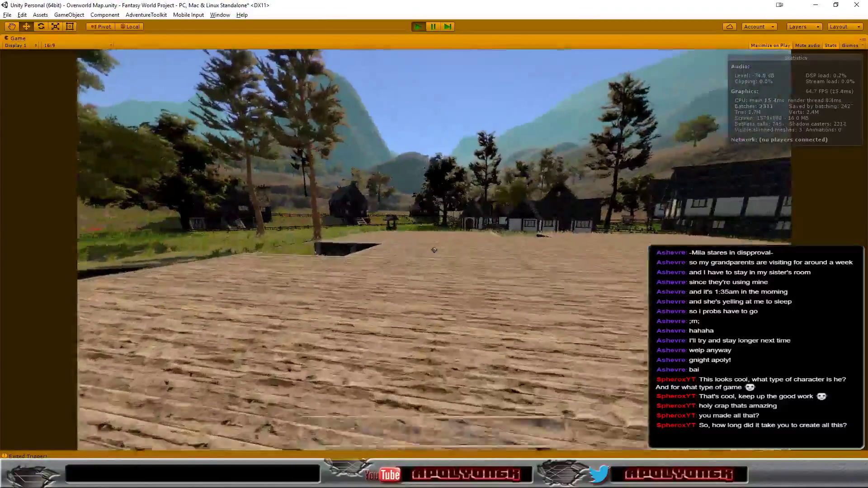
- Walk through the grass past the fenced village houses and return to the stairs of the wooden platform
{"action": "key", "text": "w"}
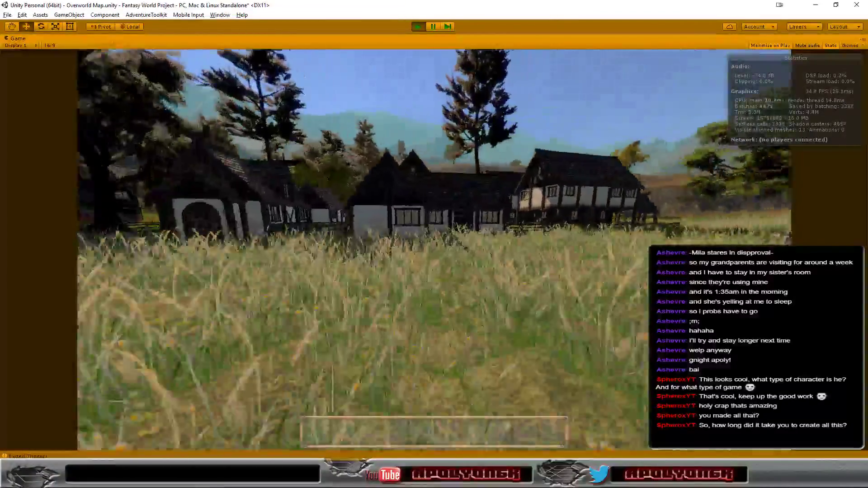
{"action": "key", "text": "w"}
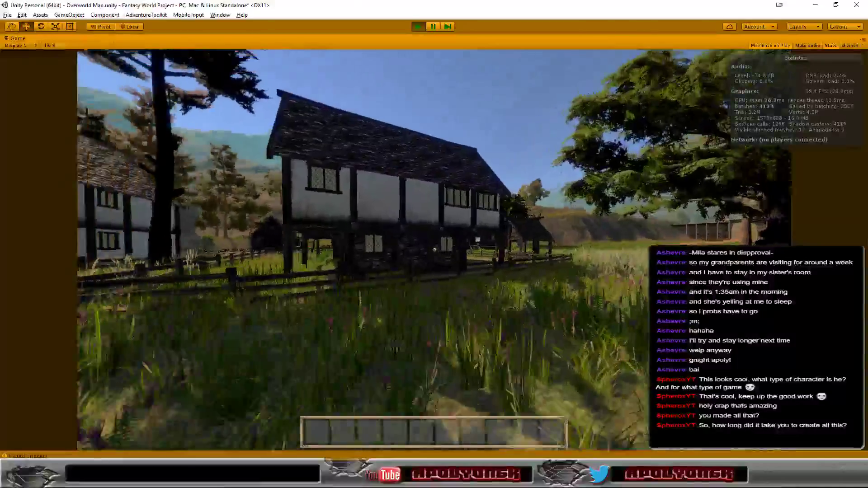
{"action": "key", "text": "w"}
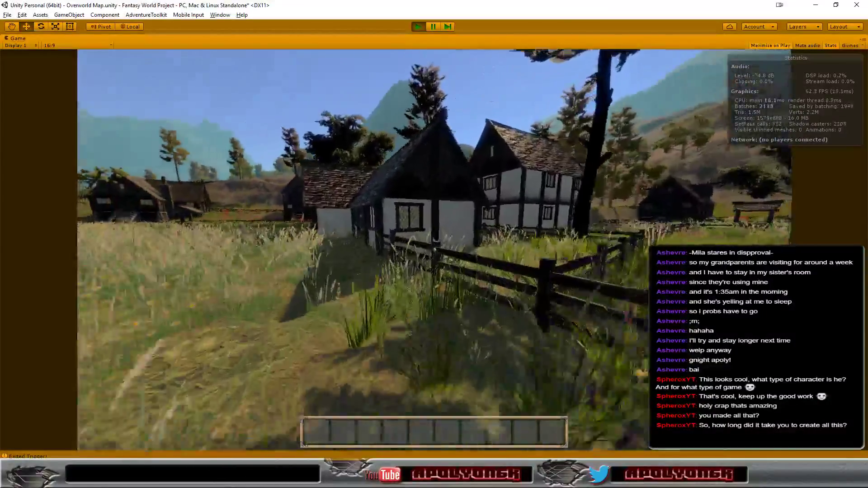
{"action": "key", "text": "w"}
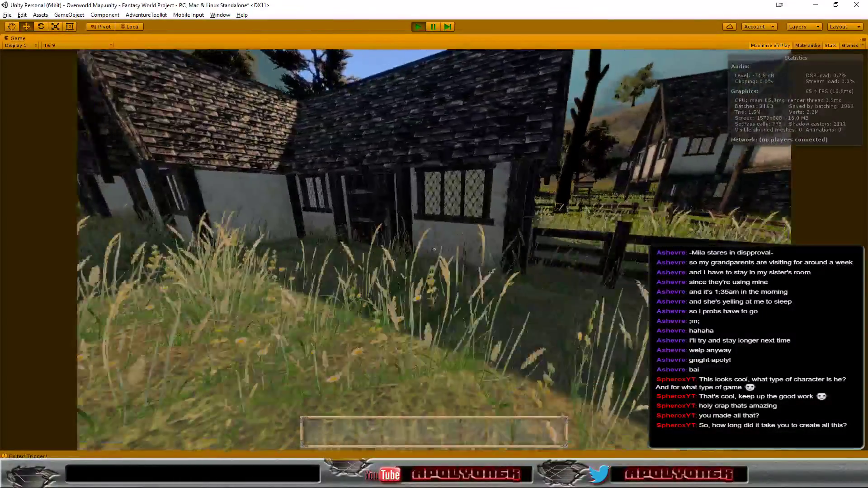
{"action": "key", "text": "w"}
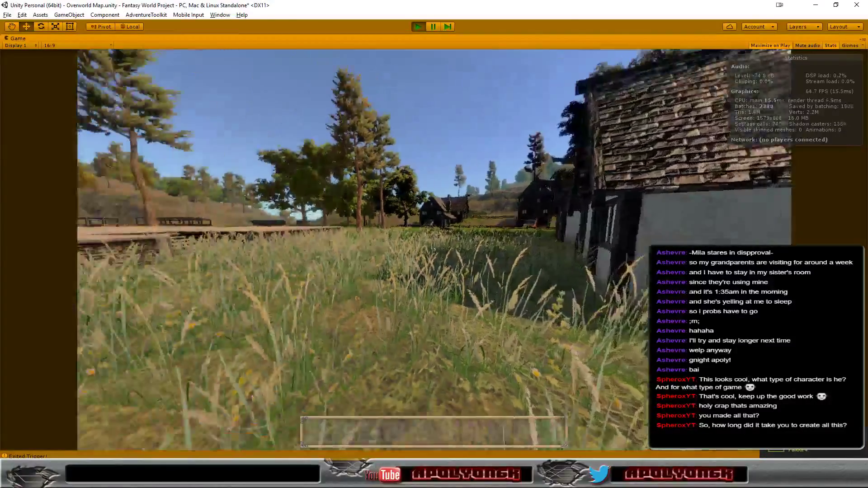
{"action": "key", "text": "w"}
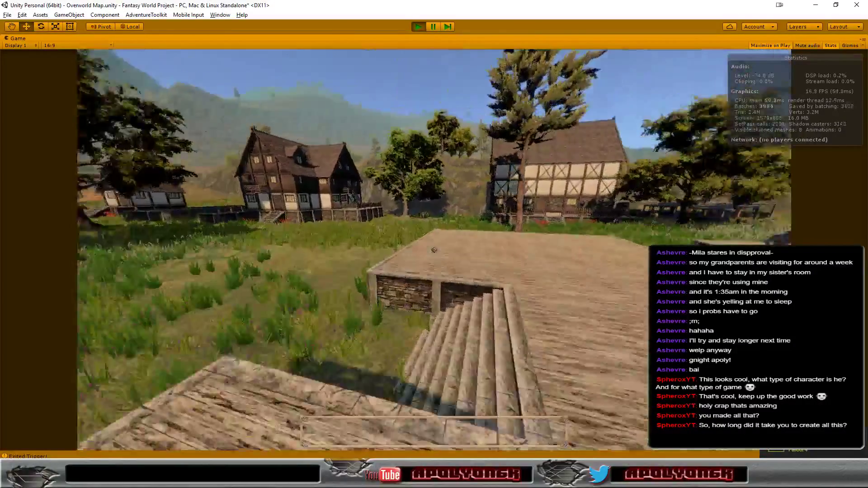
- Move up onto the large wooden platform facing the half-timbered house and stop the game preview
{"action": "key", "text": "w"}
{"action": "key", "text": "space"}
{"action": "key", "text": "Escape"}
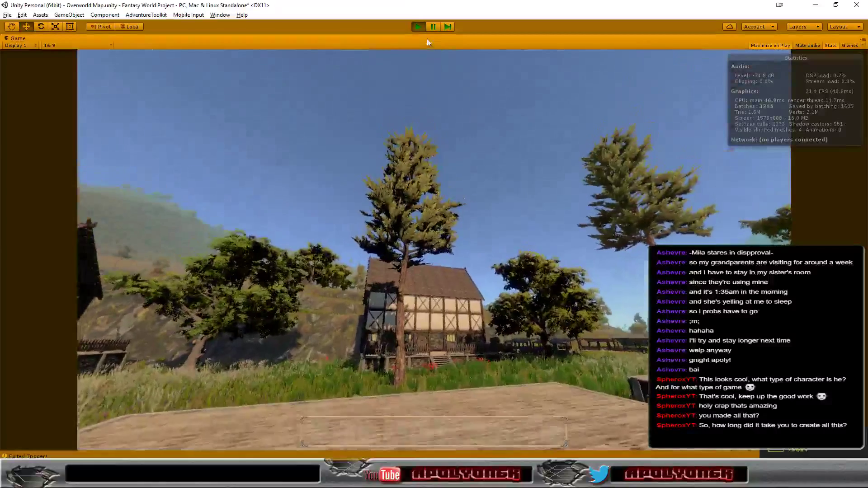
{"action": "left_click", "coordinate": [418, 27]}
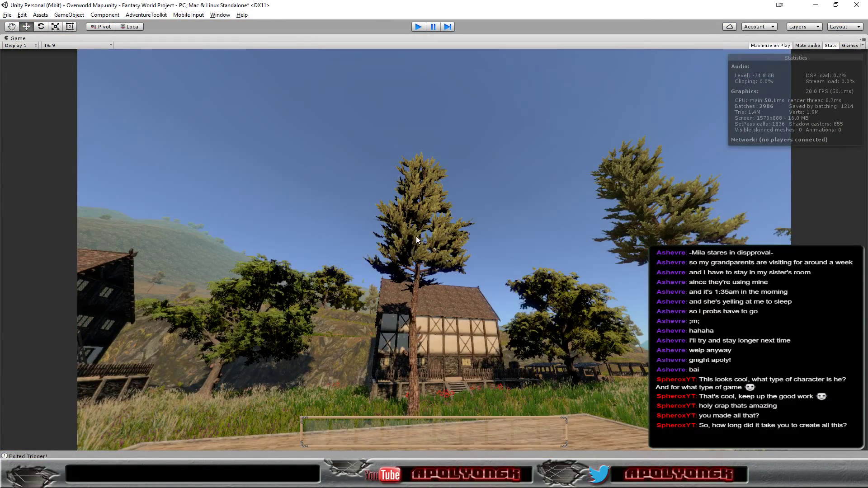
- Survey the terrain around the campsite in the scene, viewing the whole map, lake and surrounding mountains
{"action": "scroll", "coordinate": [353, 265], "scroll_direction": "down", "scroll_amount": 10}
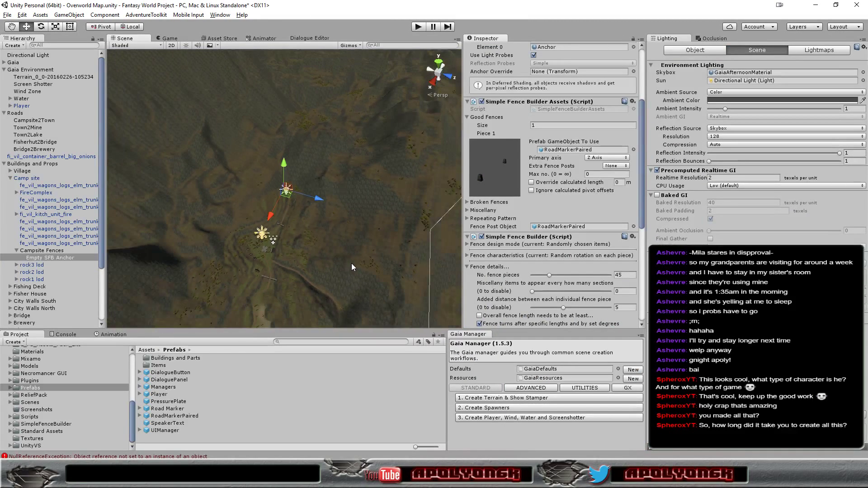
{"action": "scroll", "coordinate": [352, 262], "scroll_direction": "down", "scroll_amount": 2}
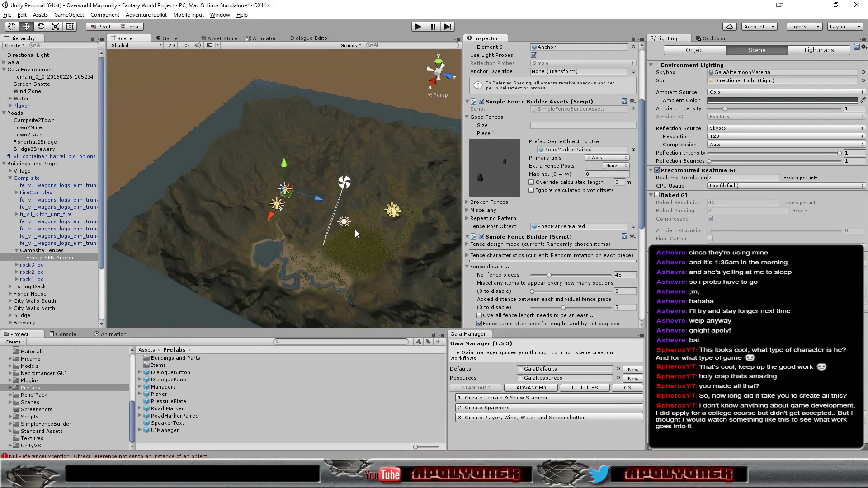
{"action": "scroll", "coordinate": [352, 240], "scroll_direction": "up", "scroll_amount": 5}
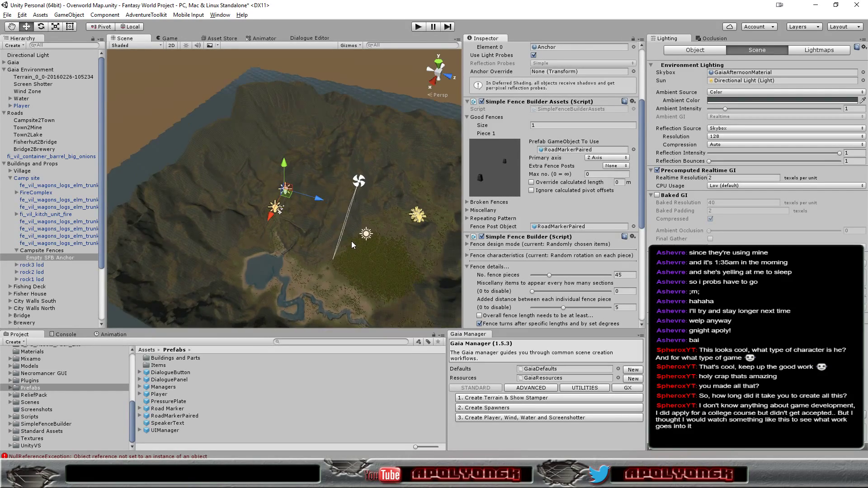
{"action": "scroll", "coordinate": [352, 244], "scroll_direction": "up", "scroll_amount": 2}
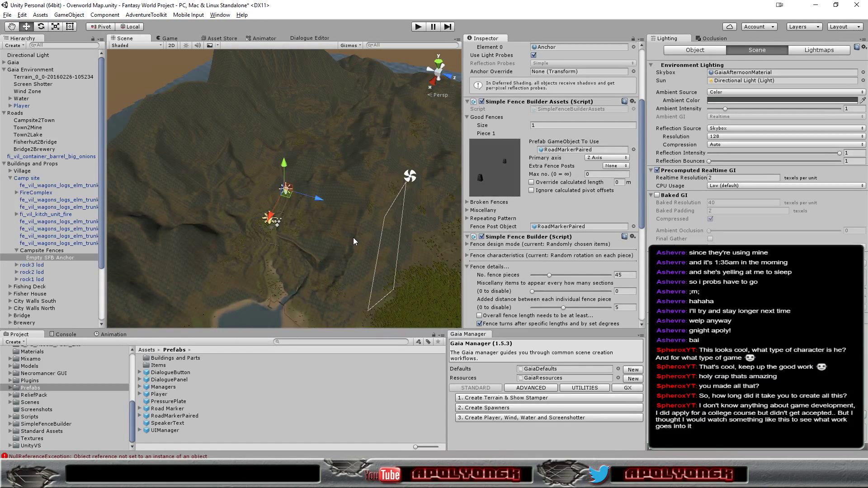
{"action": "left_click_drag", "start_coordinate": [354, 237], "coordinate": [327, 185], "text": "alt"}
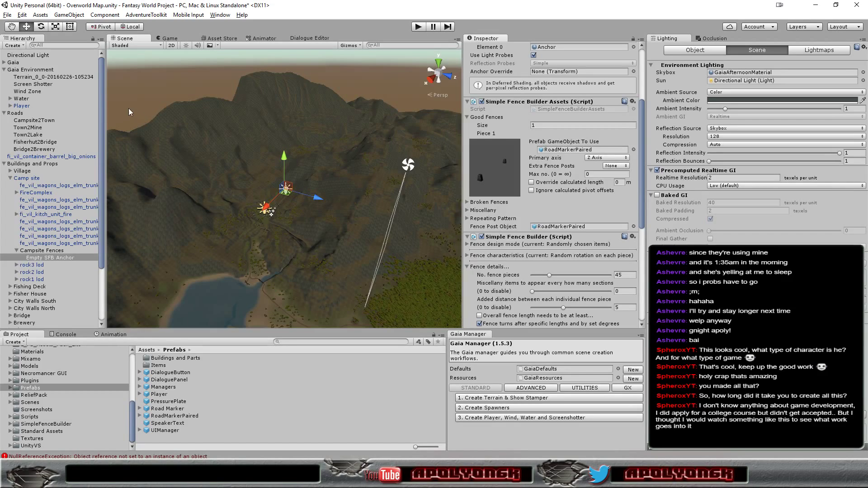
- Expand the Gaia object and inspect its Stamper, viewing the stamp preview over the terrain from the side
{"action": "left_click", "coordinate": [28, 71]}
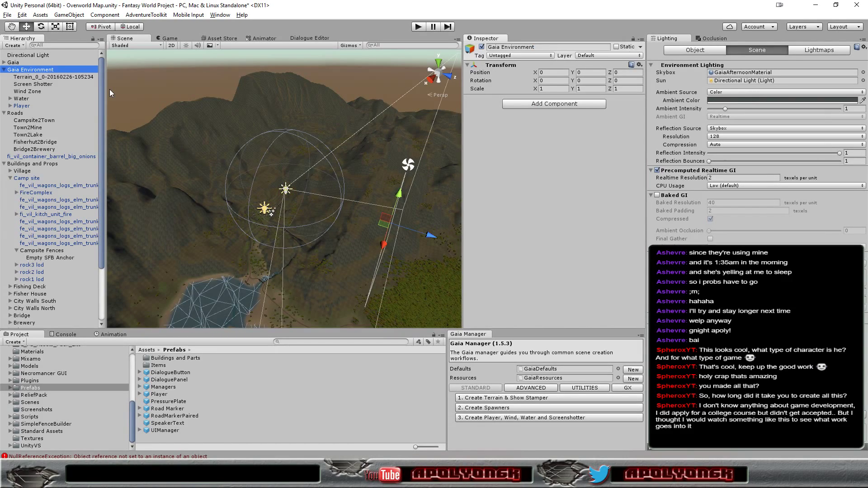
{"action": "left_click", "coordinate": [13, 63]}
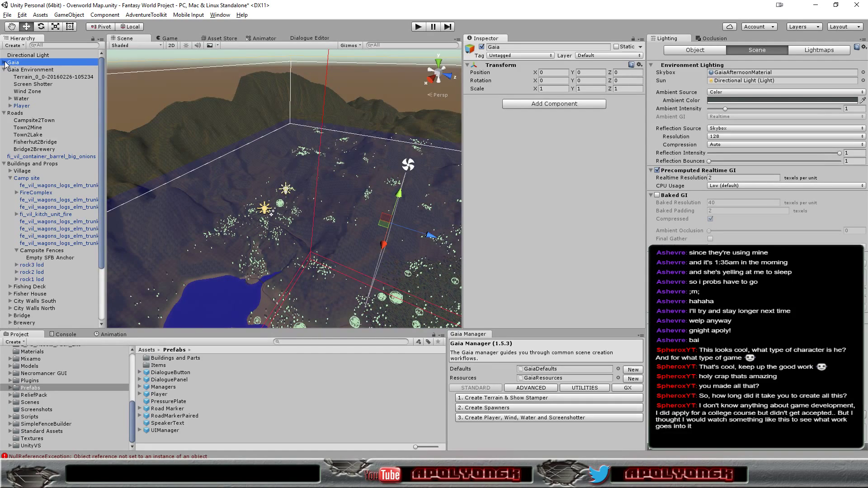
{"action": "left_click", "coordinate": [5, 63]}
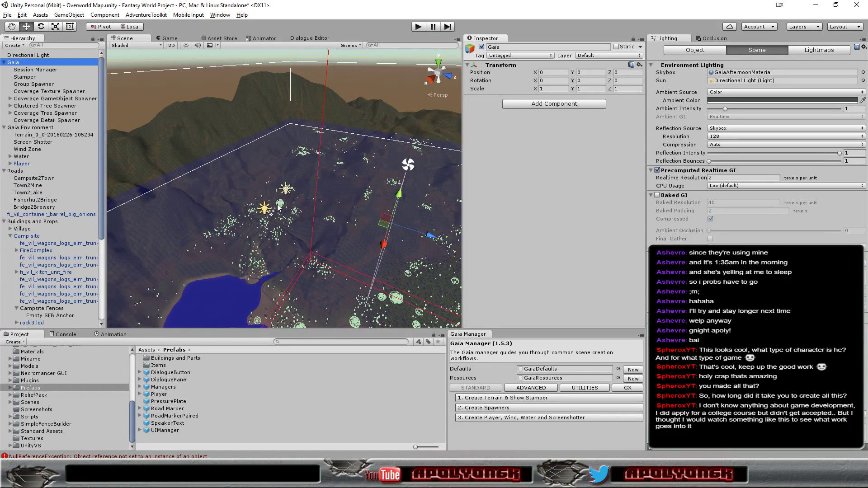
{"action": "scroll", "coordinate": [279, 207], "scroll_direction": "down", "scroll_amount": 3}
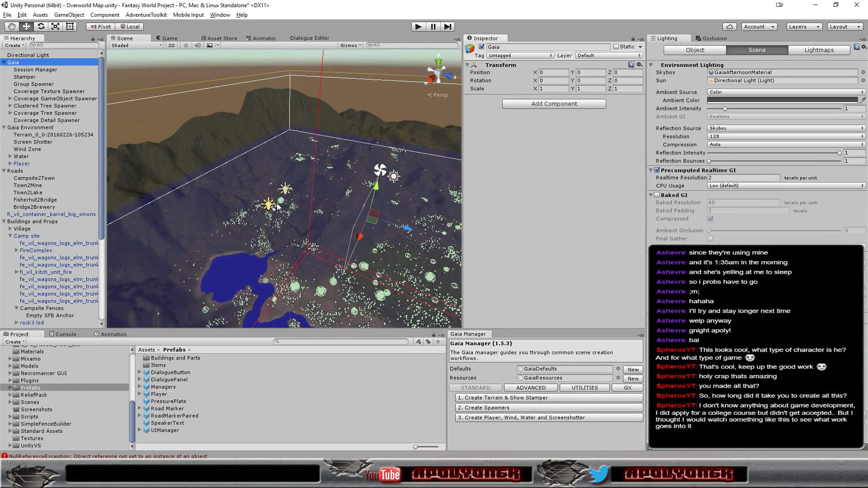
{"action": "left_click", "coordinate": [32, 70]}
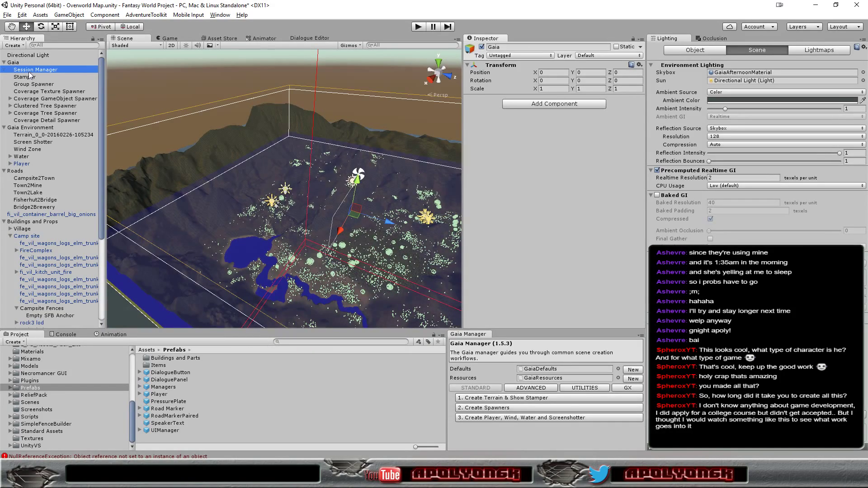
{"action": "left_click", "coordinate": [25, 77]}
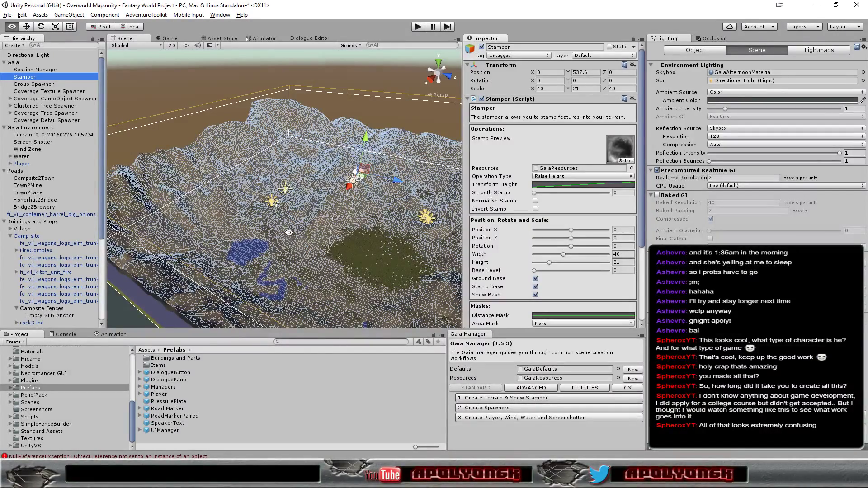
{"action": "left_click_drag", "start_coordinate": [291, 233], "coordinate": [396, 212], "text": "alt"}
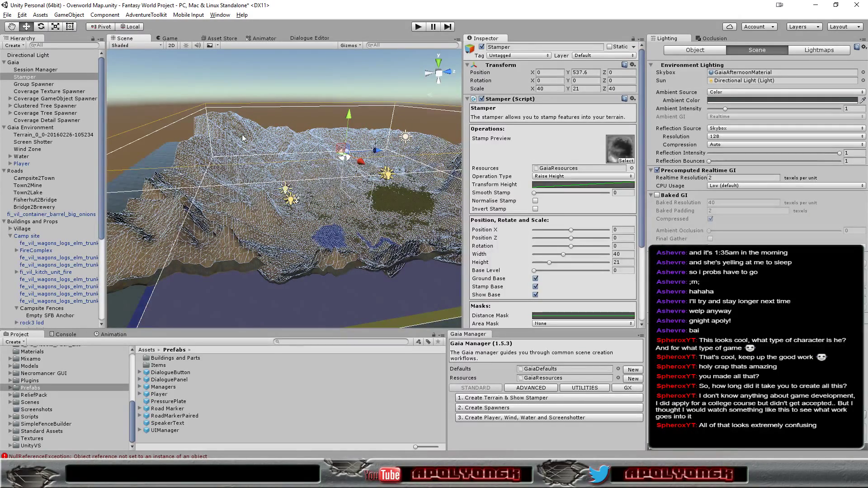
- Inspect the settings of Gaia's Group Spawner and Coverage Texture Spawner against the terrain
{"action": "left_click", "coordinate": [34, 84]}
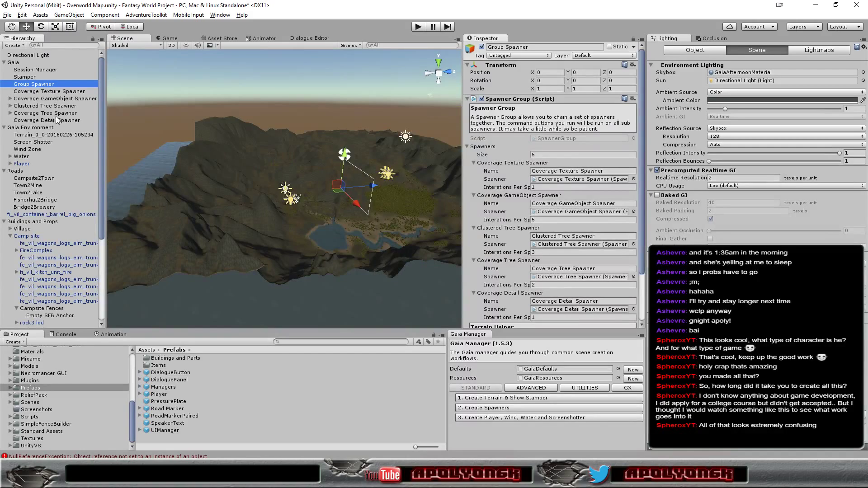
{"action": "left_click", "coordinate": [43, 92]}
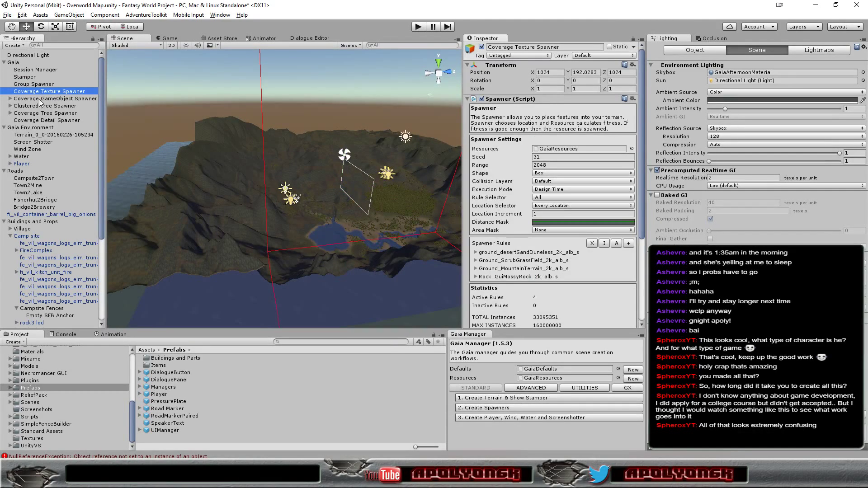
{"action": "left_click", "coordinate": [40, 85]}
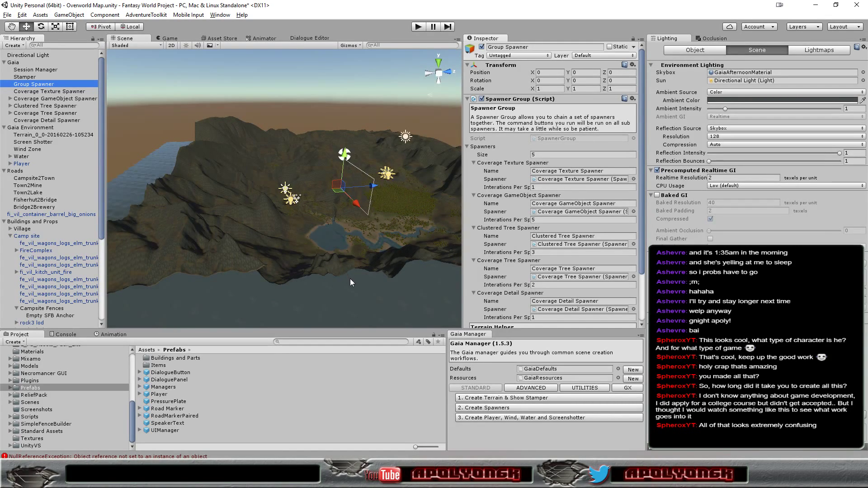
{"action": "scroll", "coordinate": [351, 279], "scroll_direction": "up", "scroll_amount": 3}
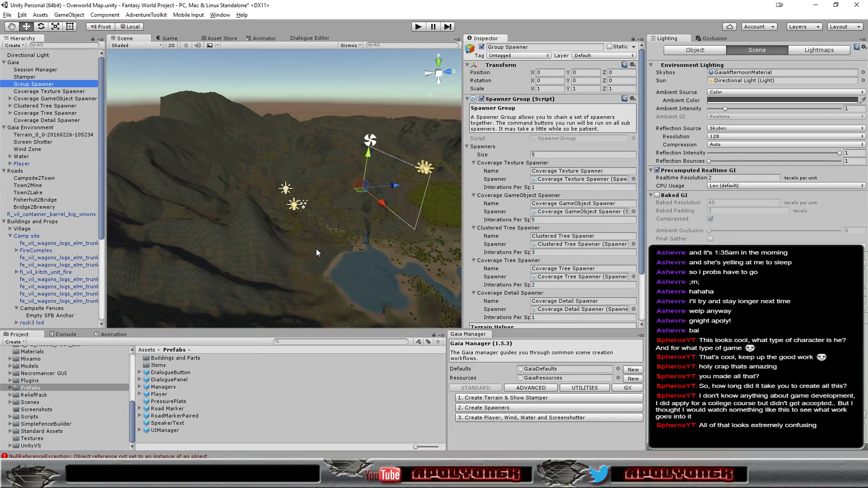
- Start the game preview, look back at the campfire and walk along the dirt road between the rocky slopes
{"action": "left_click", "coordinate": [418, 27]}
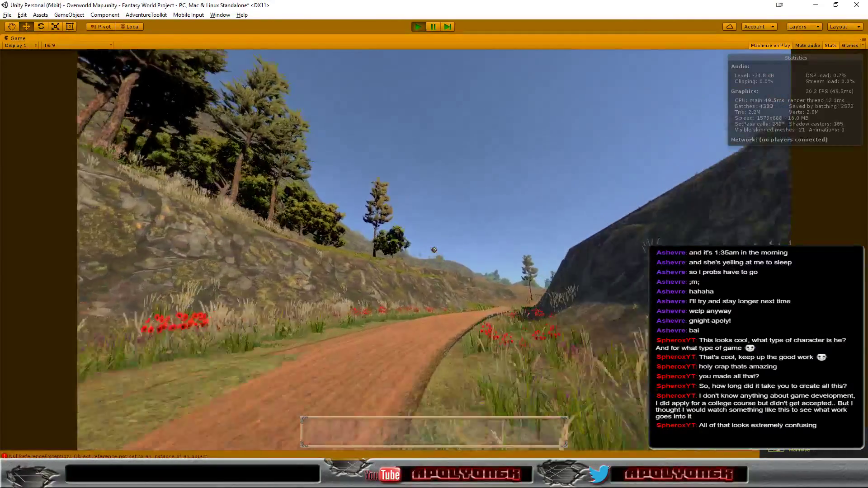
{"action": "key", "text": "w"}
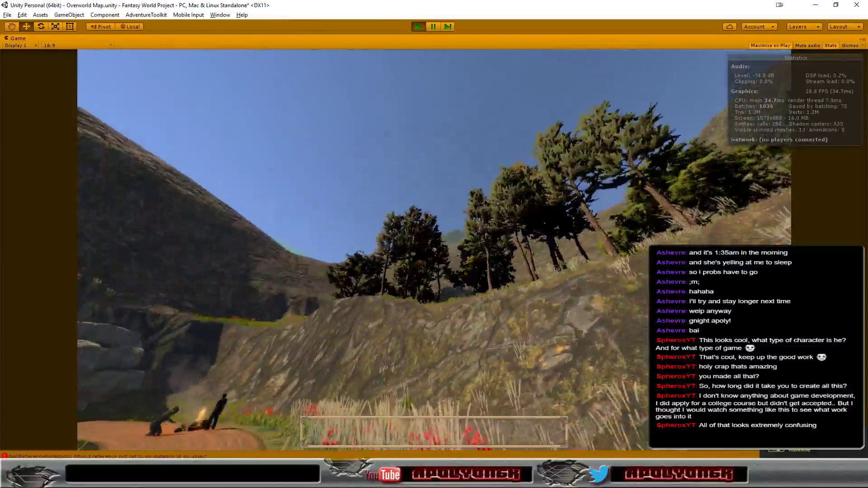
{"action": "key", "text": "w"}
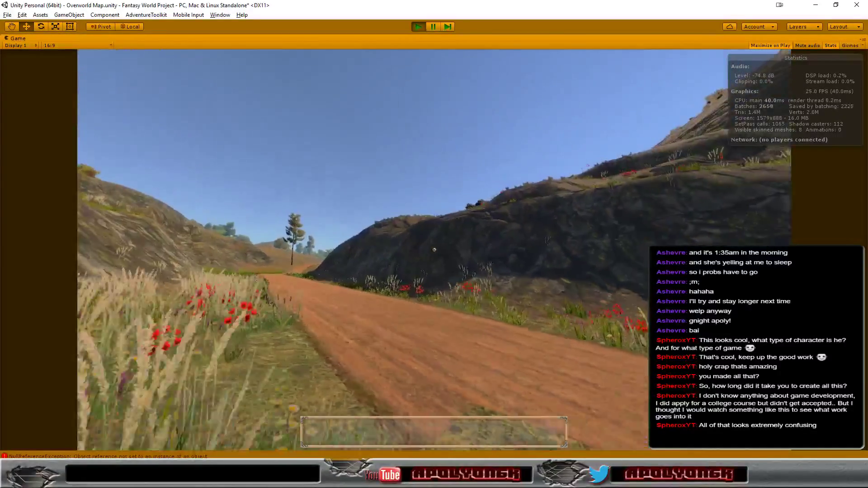
{"action": "key", "text": "w"}
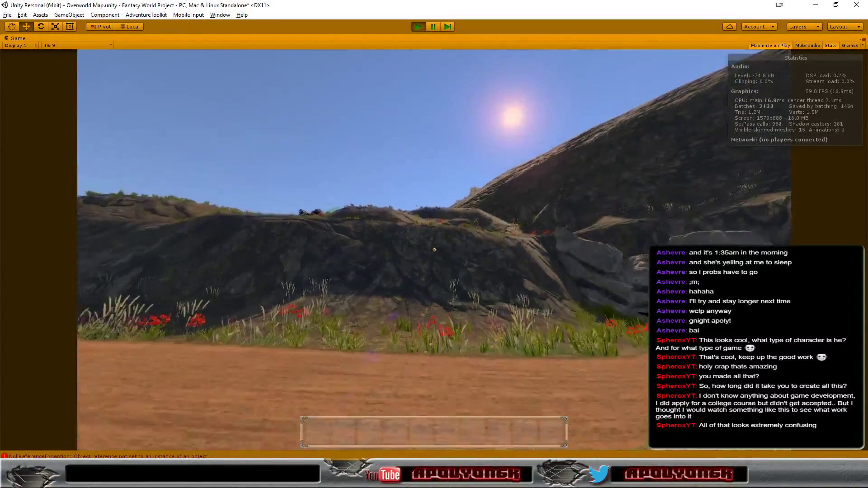
- Leave the road and follow the grassy, poppy-covered hillside past the bridge to overlook the village
{"action": "key", "text": "w"}
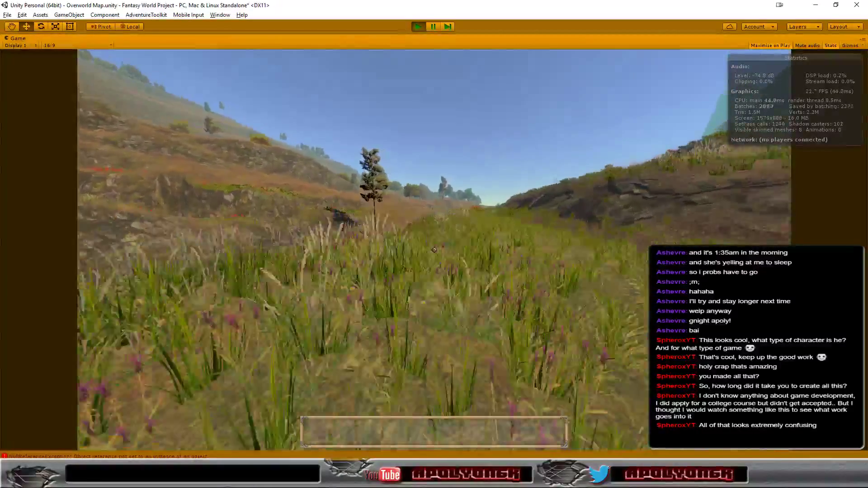
{"action": "key", "text": "w"}
{"action": "key", "text": "w"}
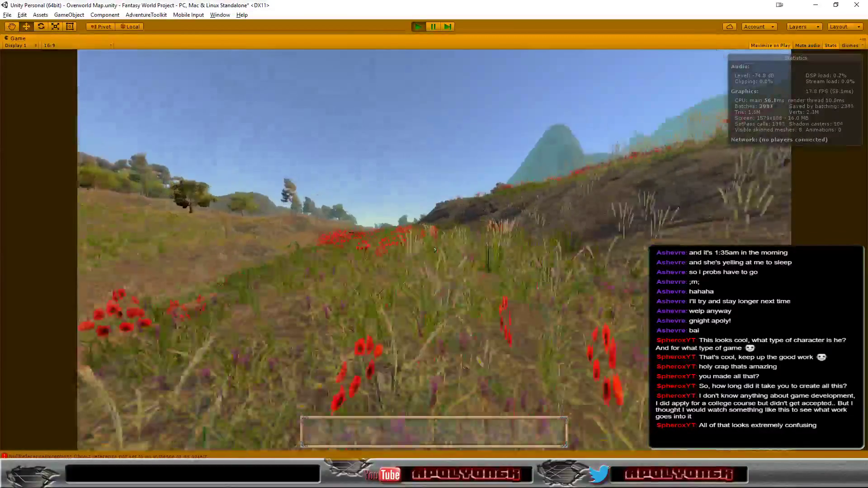
{"action": "key", "text": "w"}
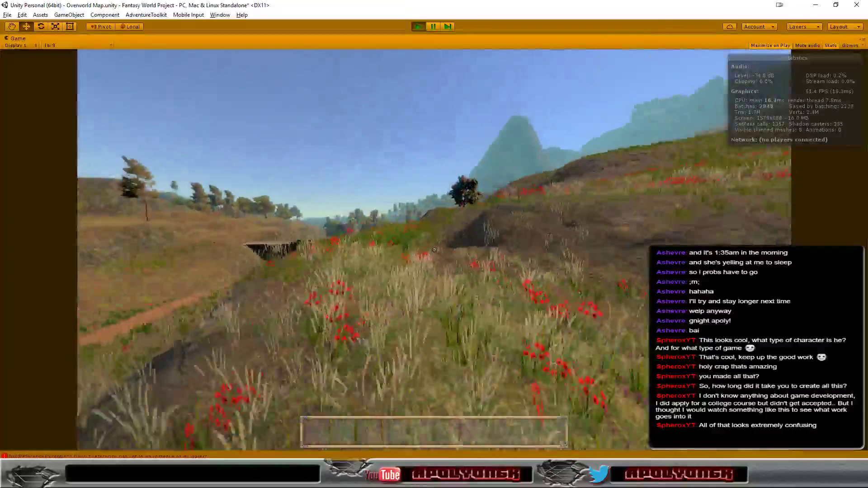
{"action": "key", "text": "w"}
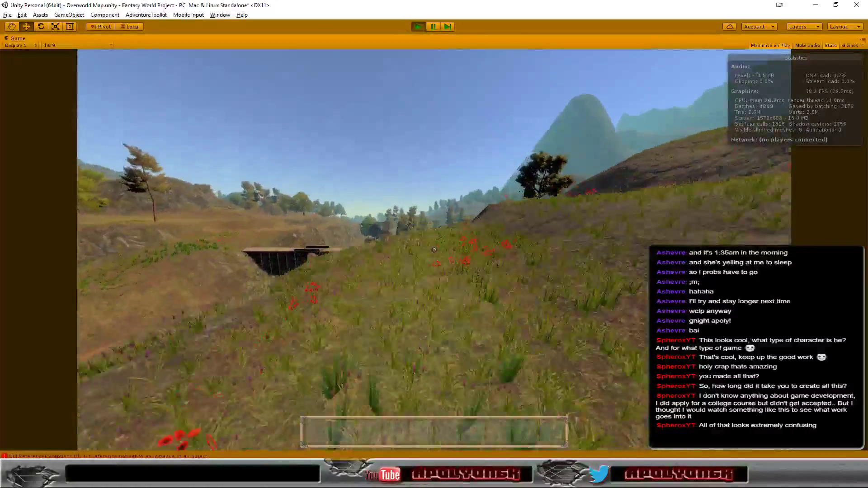
{"action": "key", "text": "w"}
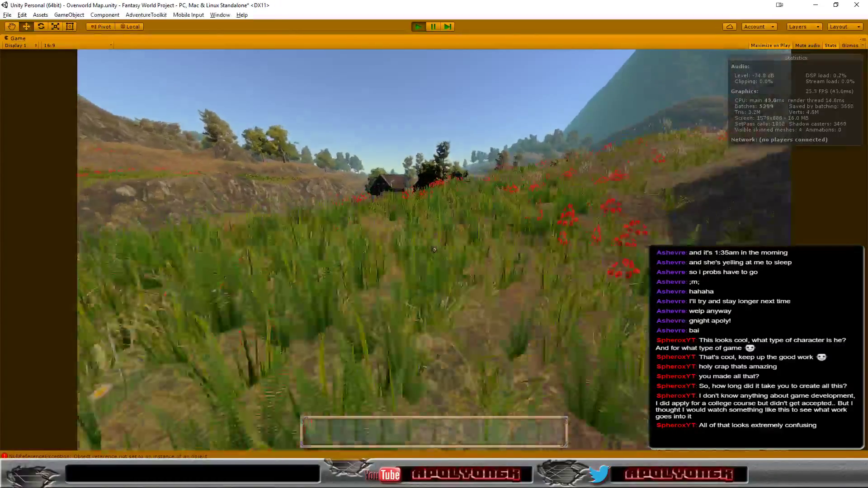
{"action": "key", "text": "w"}
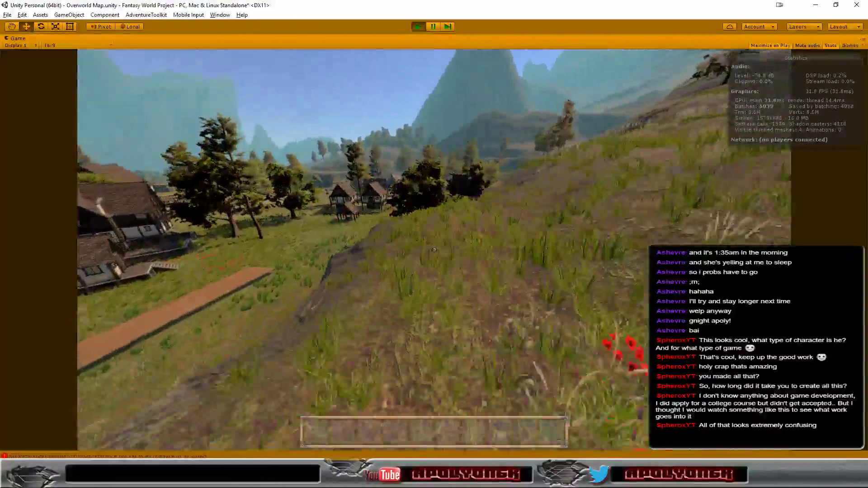
- Descend the hill into the village and cross the grass past the fenced houses onto the large wooden platform
{"action": "key", "text": "w"}
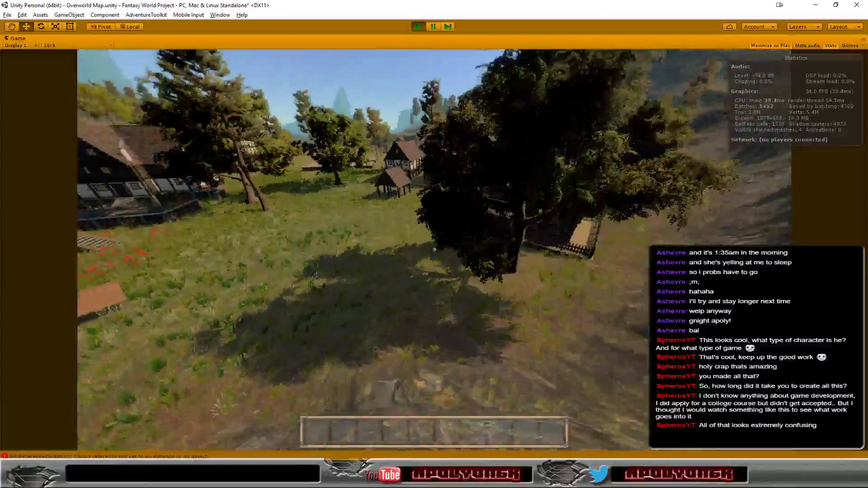
{"action": "key", "text": "w"}
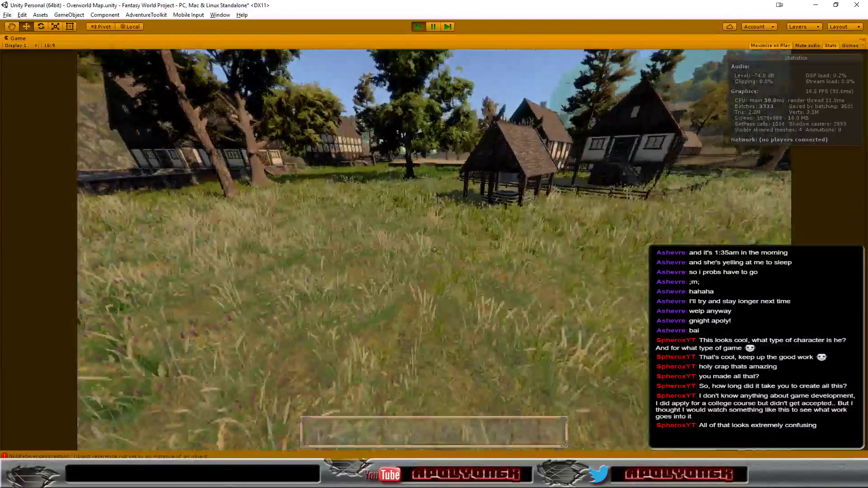
{"action": "key", "text": "w"}
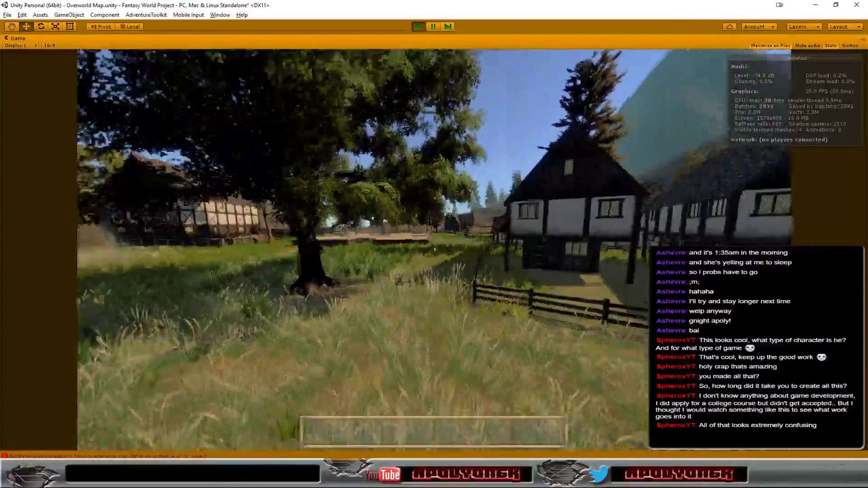
{"action": "key", "text": "w"}
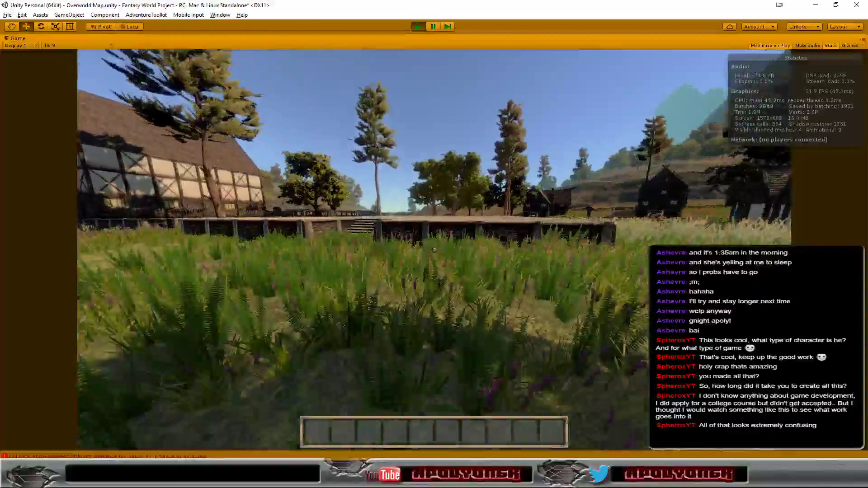
{"action": "key", "text": "w"}
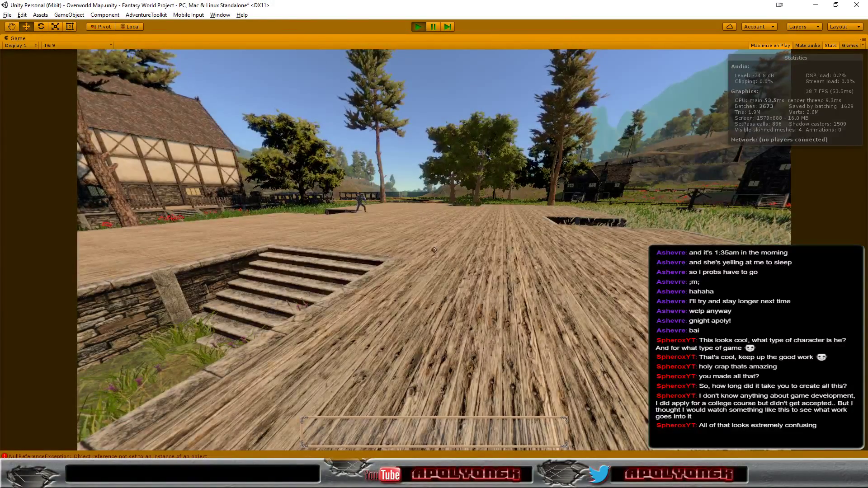
- Leave the wooden platform and cross the grassy meadow past the timber houses to the dirt road facing the gated wall
{"action": "key", "text": "w"}
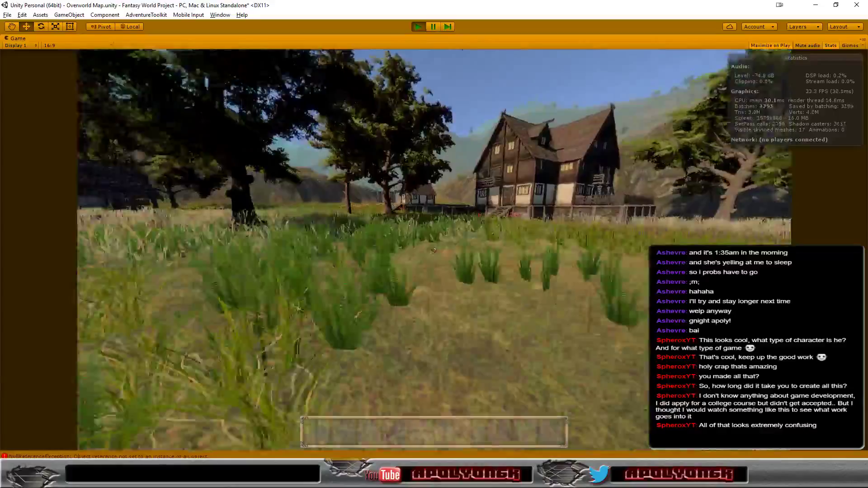
{"action": "key", "text": "w"}
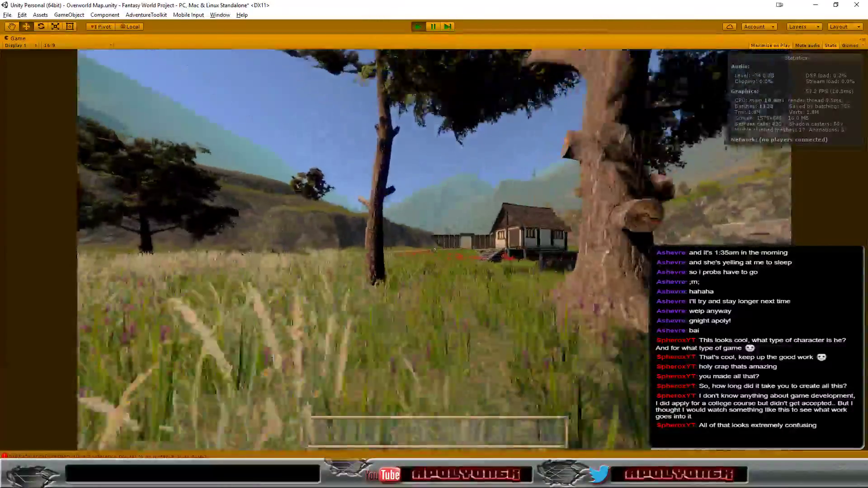
{"action": "key", "text": "w"}
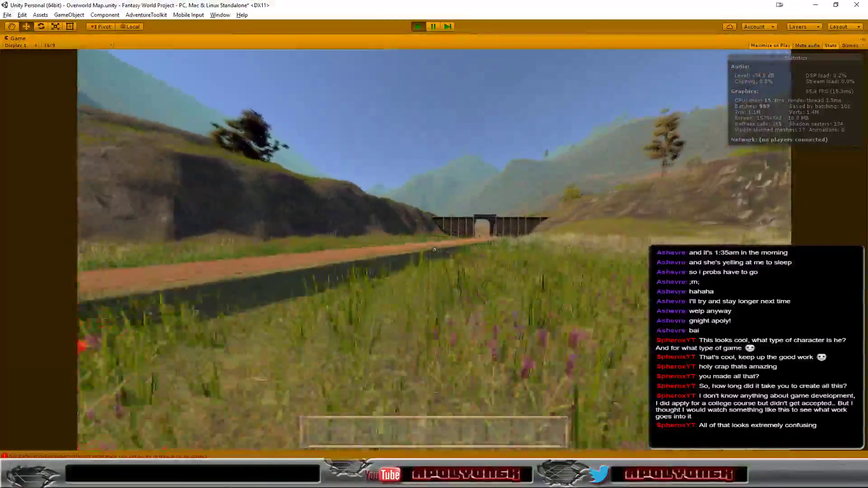
{"action": "key", "text": "w"}
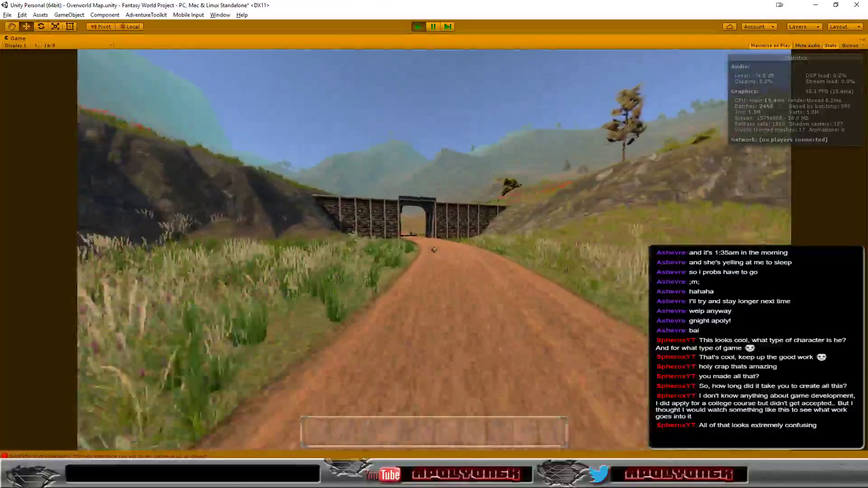
- Pass through the gate in the wall and follow the dirt road past the lone tree on the hillside
{"action": "key", "text": "w"}
{"action": "key", "text": "w"}
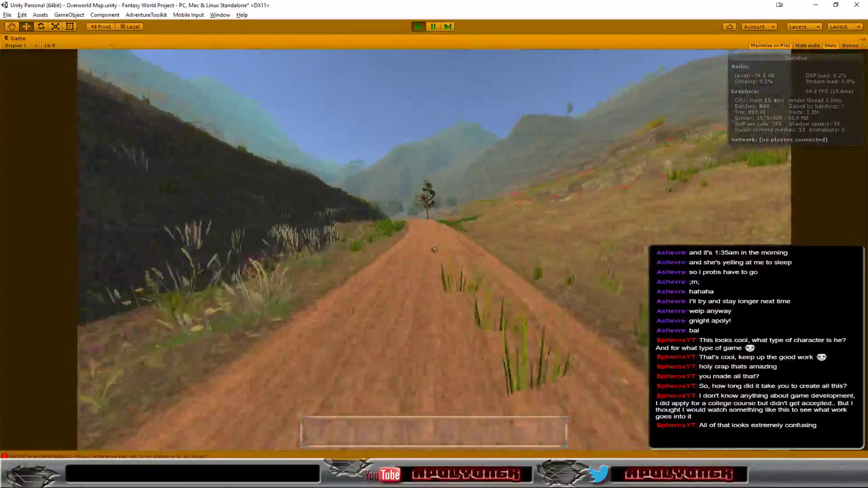
{"action": "key", "text": "w"}
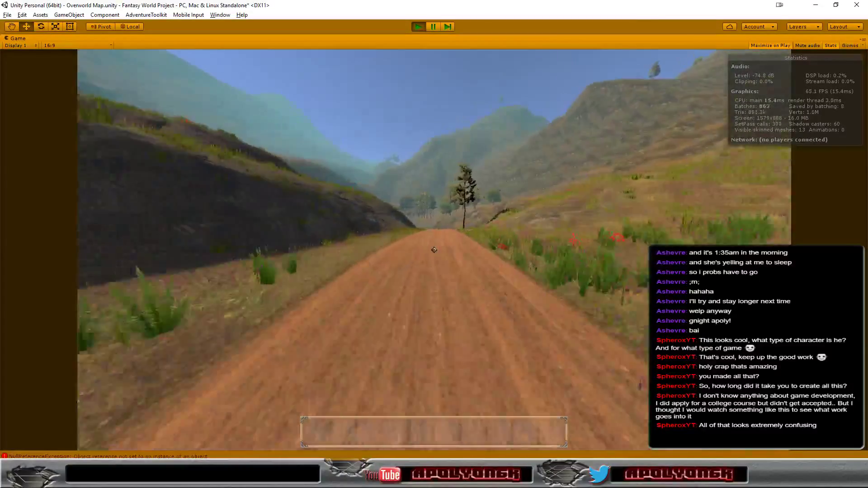
{"action": "key", "text": "w"}
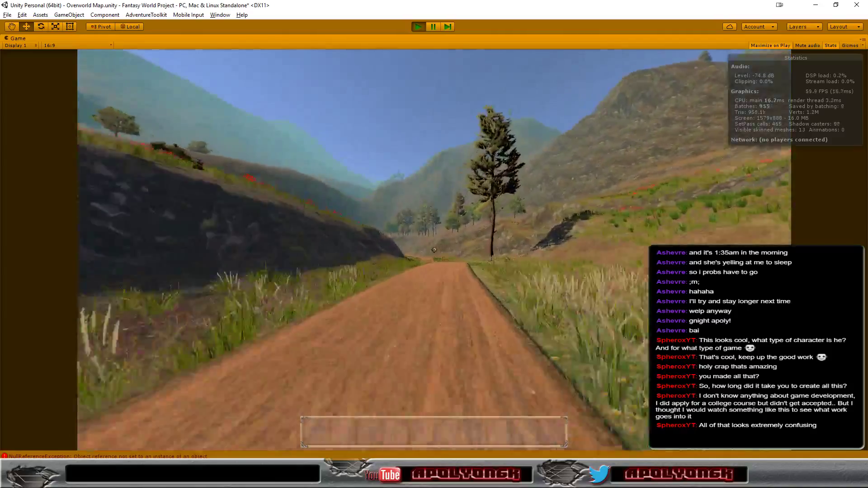
{"action": "key", "text": "w"}
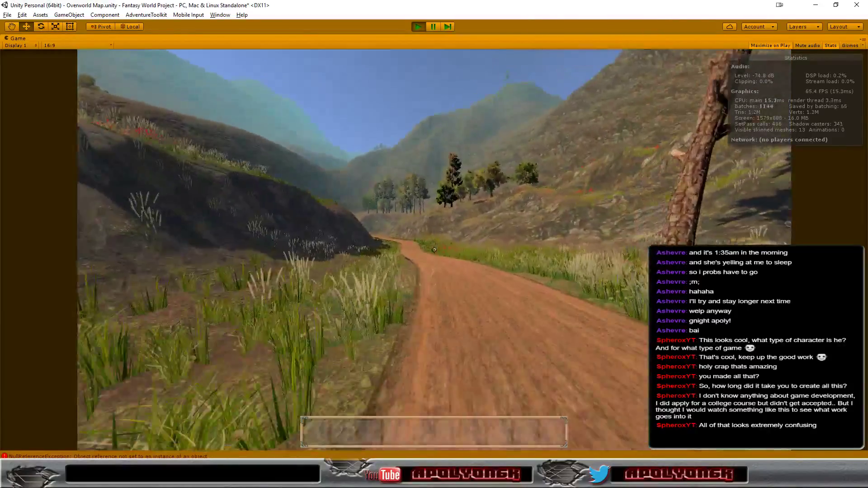
- Follow the winding road beneath the tree-topped cliffs to the campfire and continue to the brewery's stone terrace
{"action": "key", "text": "w"}
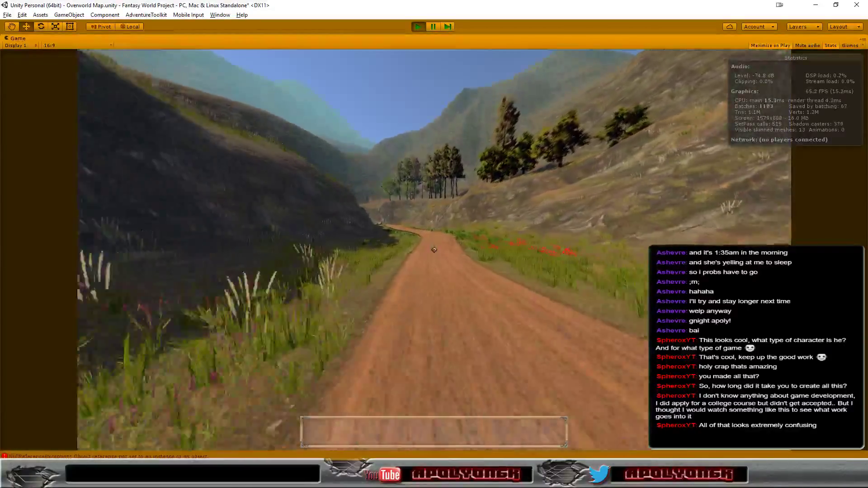
{"action": "key", "text": "w"}
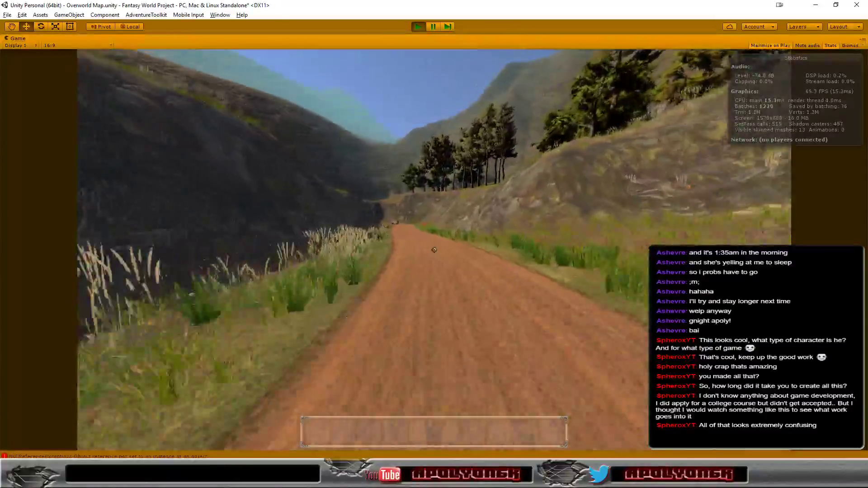
{"action": "key", "text": "w"}
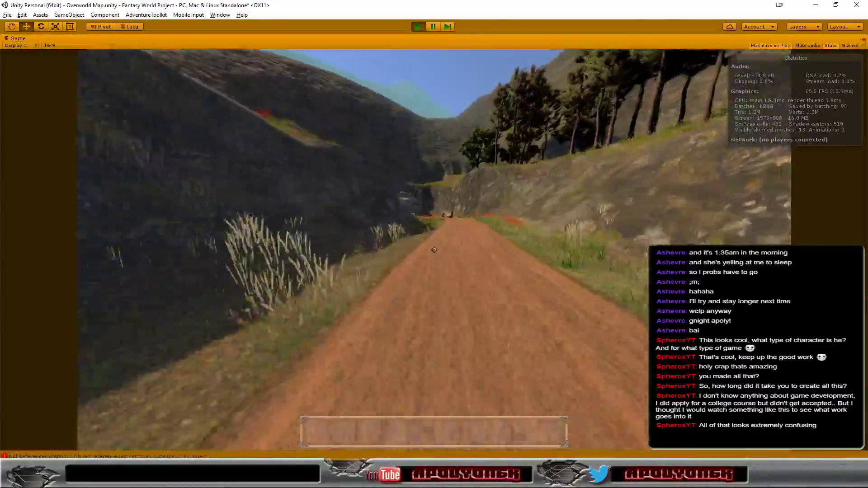
{"action": "key", "text": "w"}
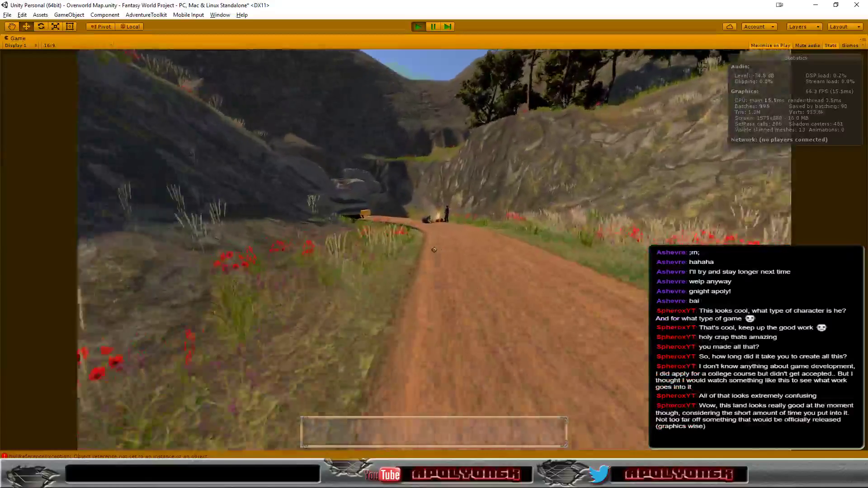
{"action": "key", "text": "w"}
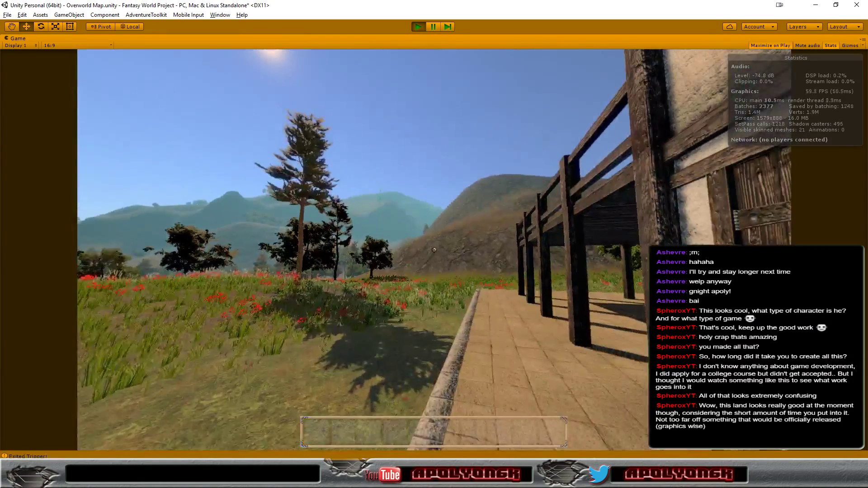
- Descend the terrace stairs and walk through the tall grass and poppies to view the surrounding meadow
{"action": "key", "text": "w"}
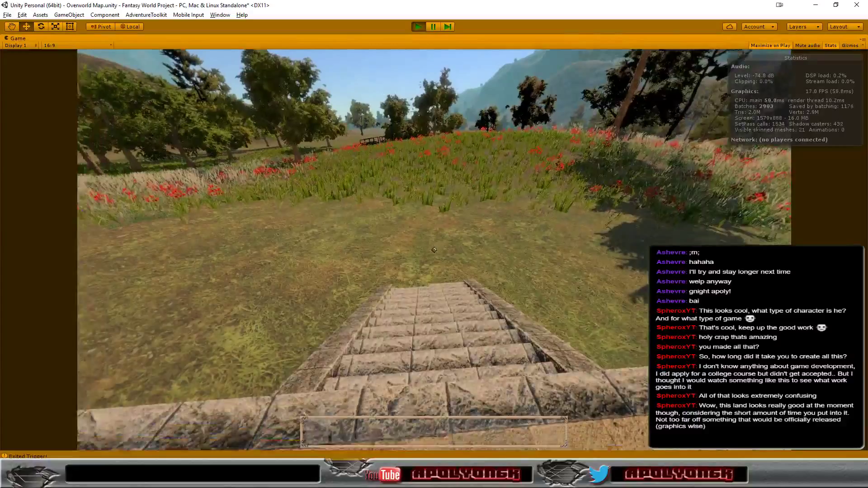
{"action": "key", "text": "w"}
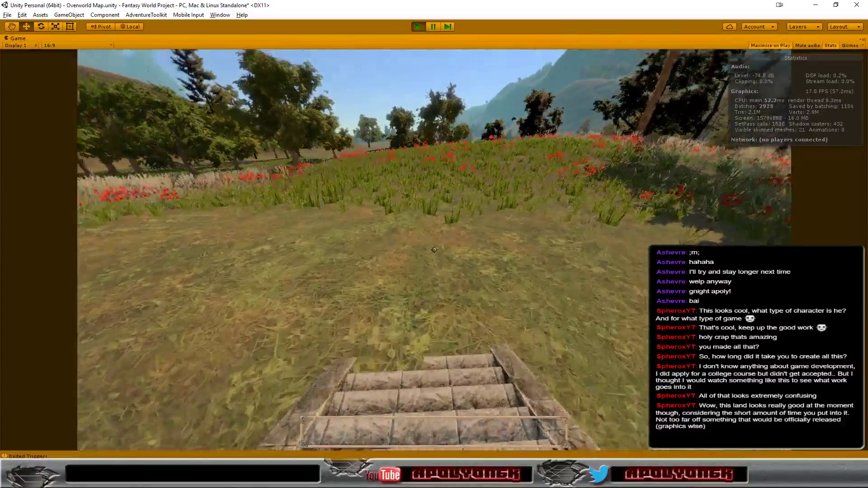
{"action": "key", "text": "w"}
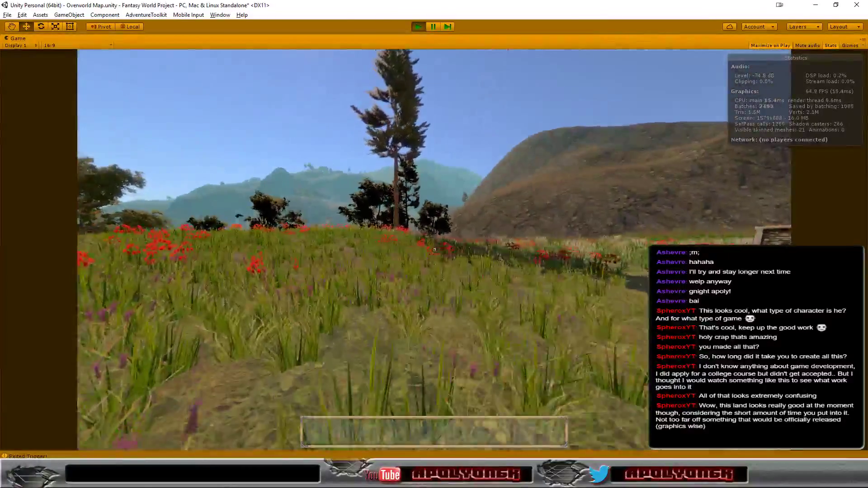
{"action": "key", "text": "w"}
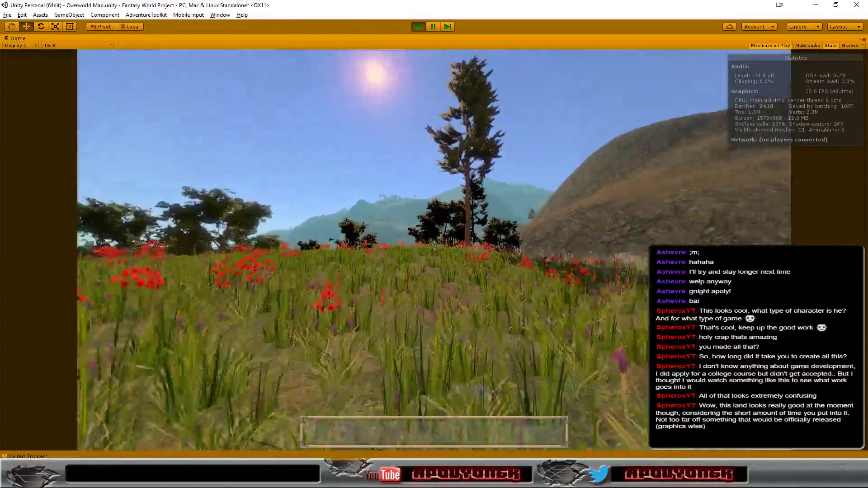
{"action": "key", "text": "w"}
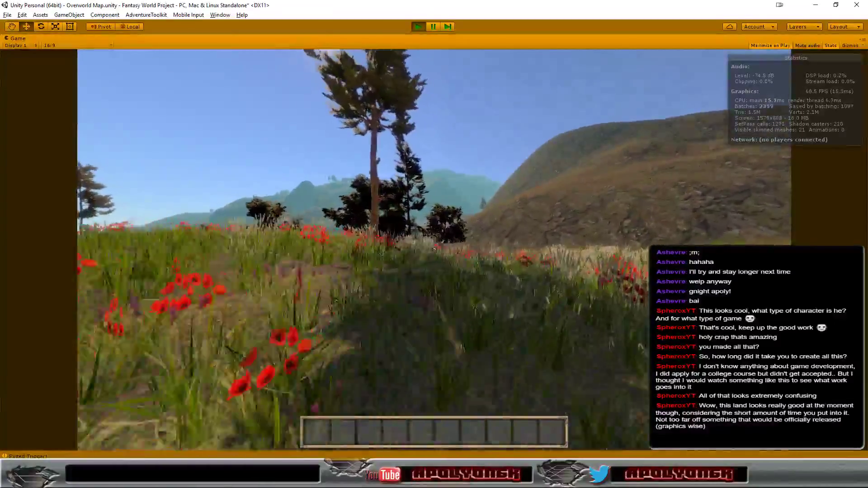
{"action": "key", "text": "w"}
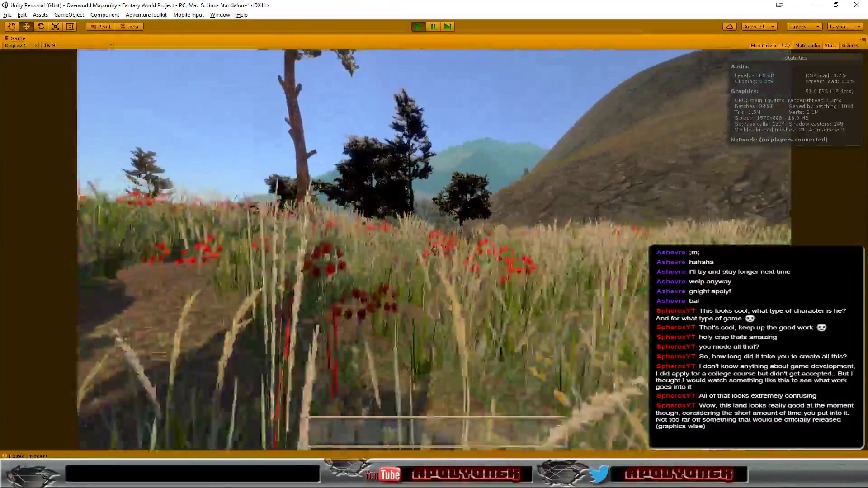
{"action": "key", "text": "w"}
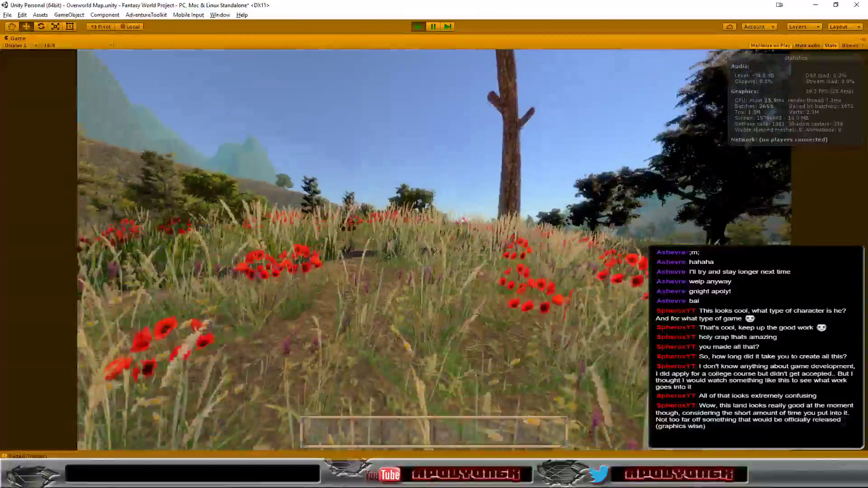
{"action": "key", "text": "w"}
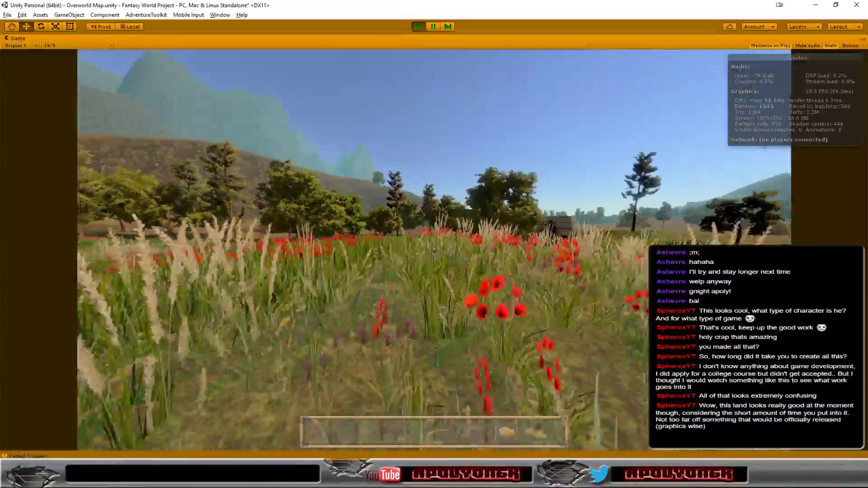
- Circle back across the meadow to view the brewery's front and climb its stairs to the double doors
{"action": "key", "text": "w"}
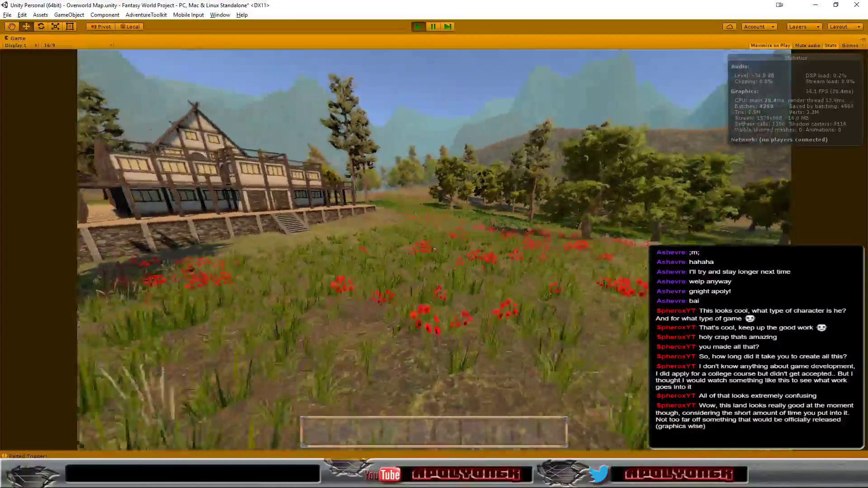
{"action": "key", "text": "w"}
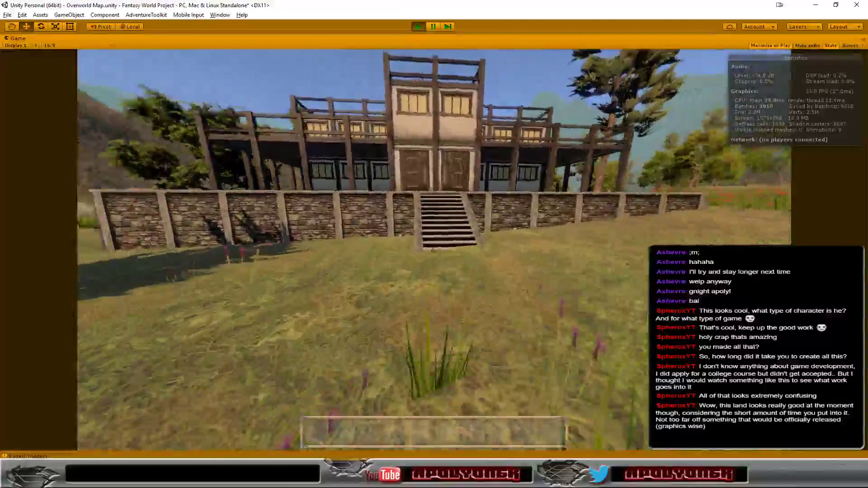
{"action": "key", "text": "w"}
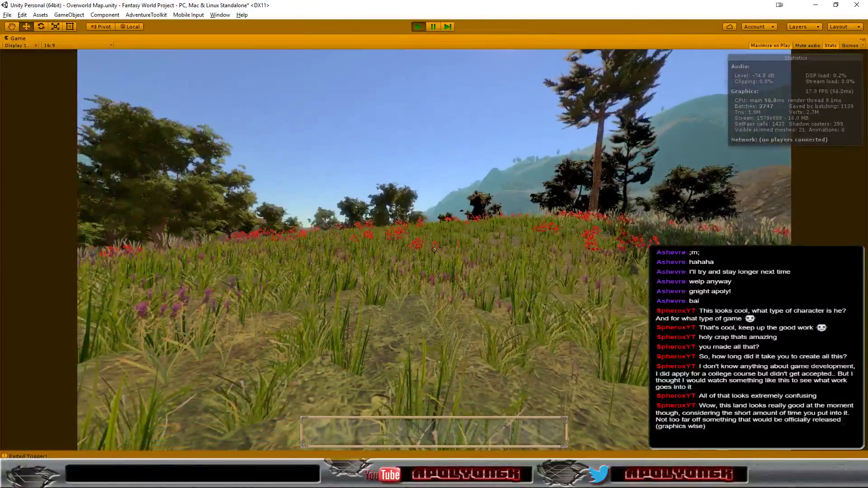
{"action": "key", "text": "w"}
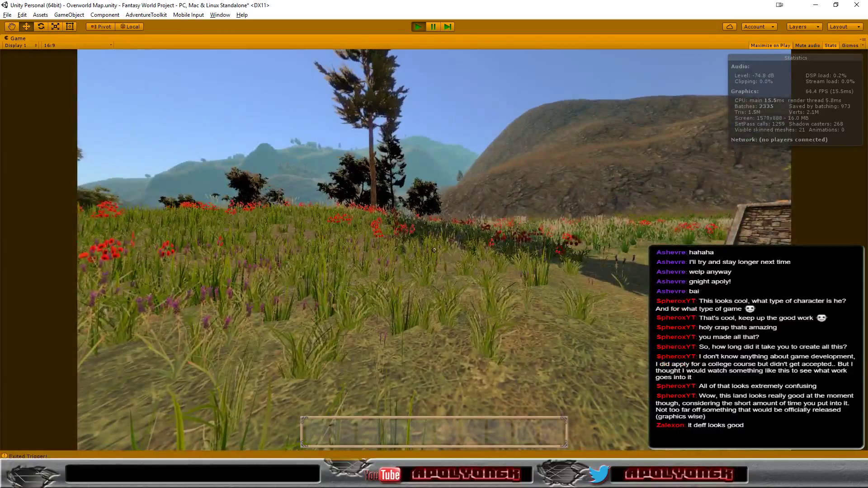
{"action": "key", "text": "w"}
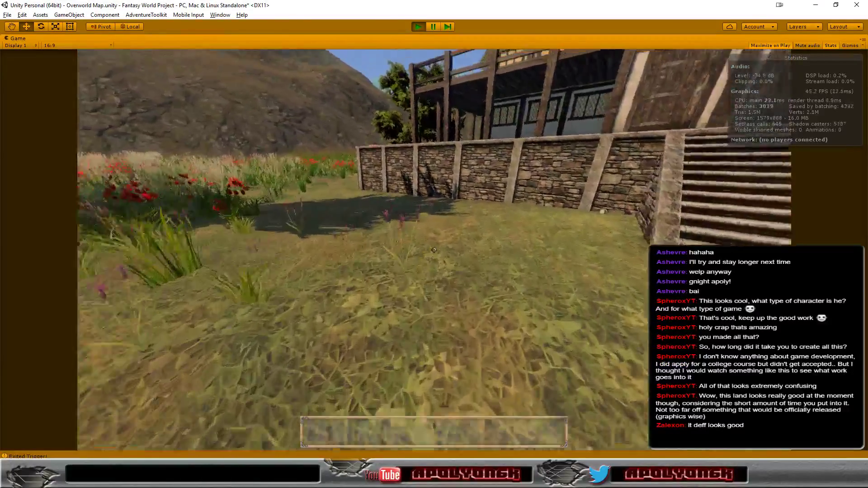
{"action": "key", "text": "w"}
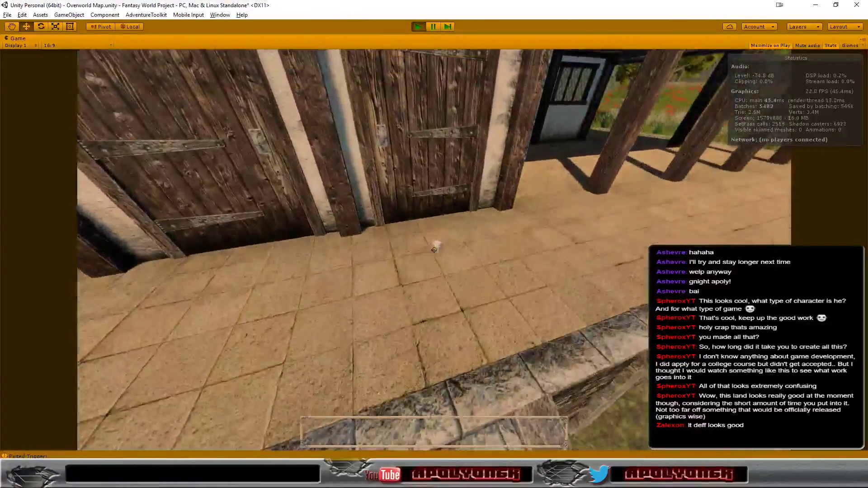
- Pick up the key in front of the brewery doors and move it from the inventory to the first hotbar slot
{"action": "left_click", "coordinate": [434, 246]}
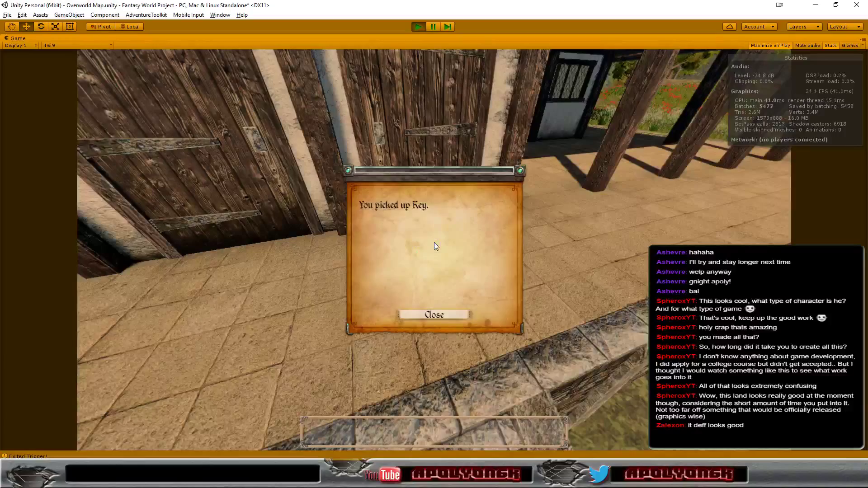
{"action": "left_click", "coordinate": [431, 314]}
{"action": "key", "text": "i"}
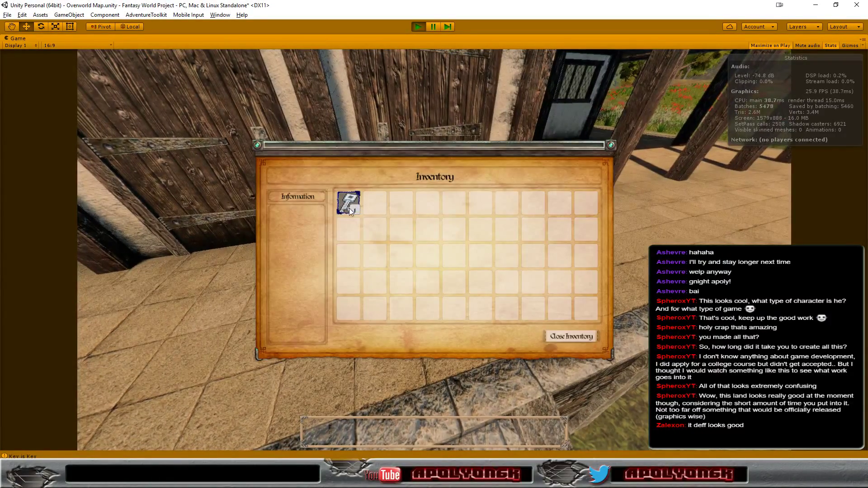
{"action": "left_click_drag", "start_coordinate": [347, 216], "coordinate": [317, 433]}
{"action": "left_click", "coordinate": [566, 338]}
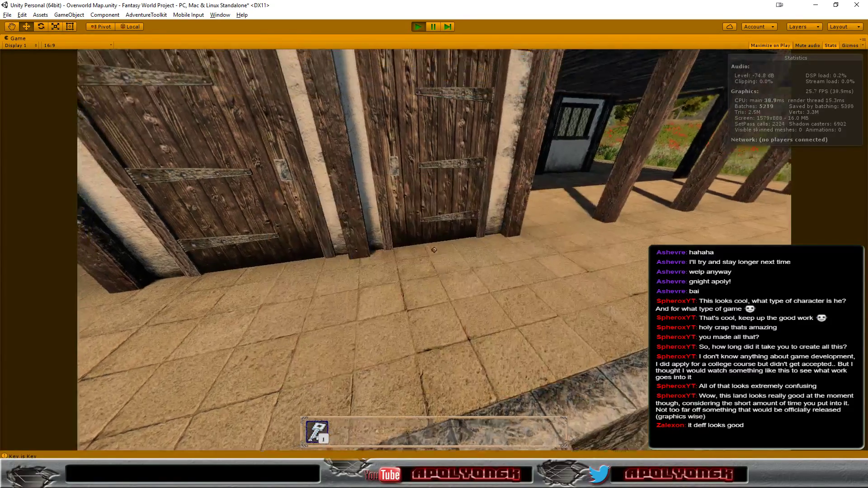
- Unlock the brewery door with the key and enter the building
{"action": "left_click", "coordinate": [434, 250]}
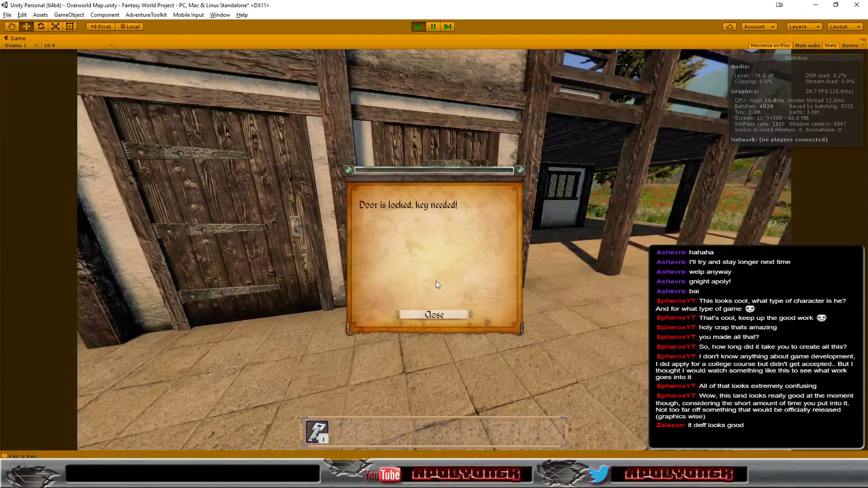
{"action": "left_click", "coordinate": [435, 316]}
{"action": "left_click", "coordinate": [435, 256]}
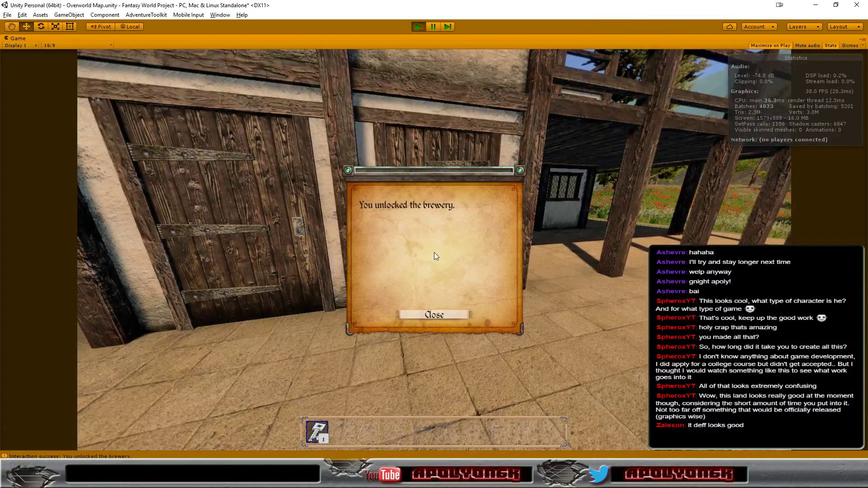
{"action": "left_click", "coordinate": [433, 315]}
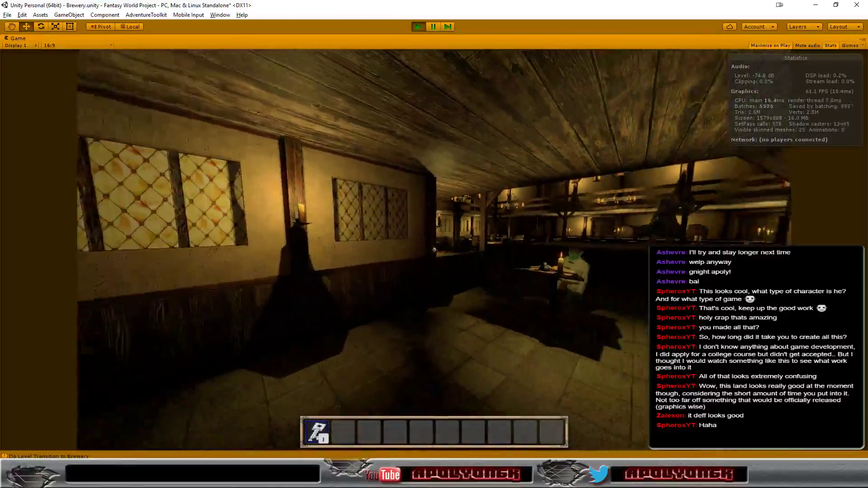
- Walk from the brewery entrance past the open book and circle the round table to view its seated characters
{"action": "key", "text": "w"}
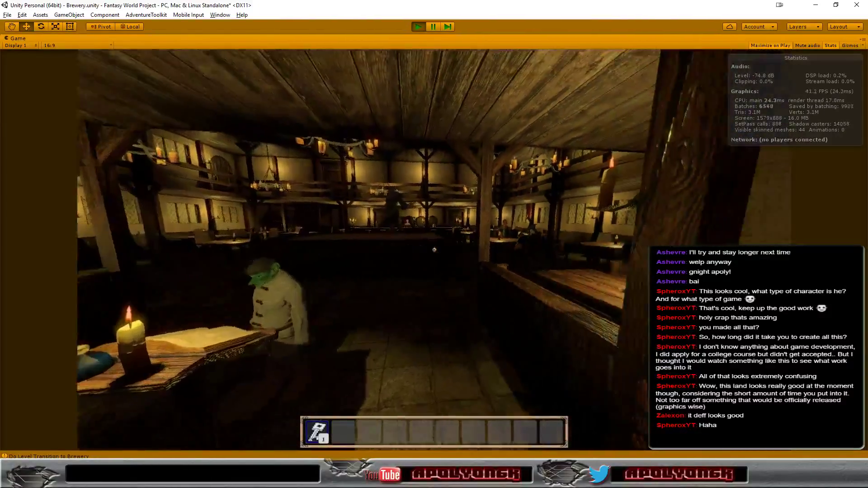
{"action": "key", "text": "w"}
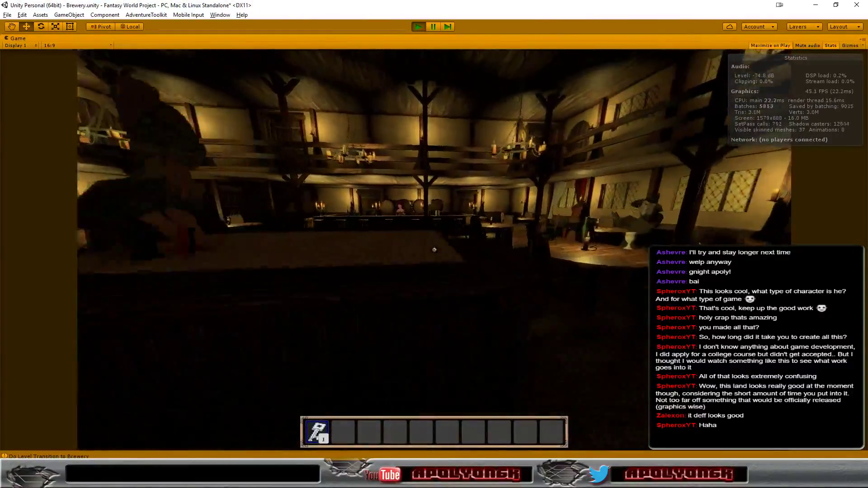
{"action": "key", "text": "d"}
{"action": "key", "text": "w"}
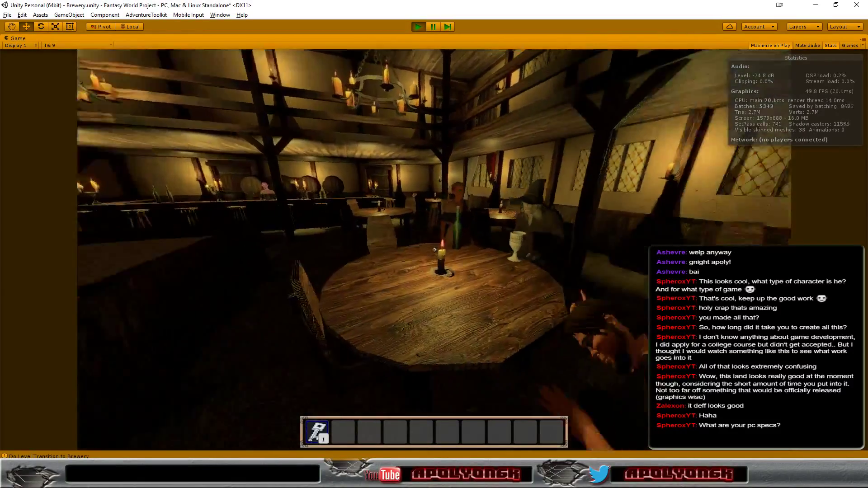
{"action": "key", "text": "s"}
{"action": "key", "text": "a"}
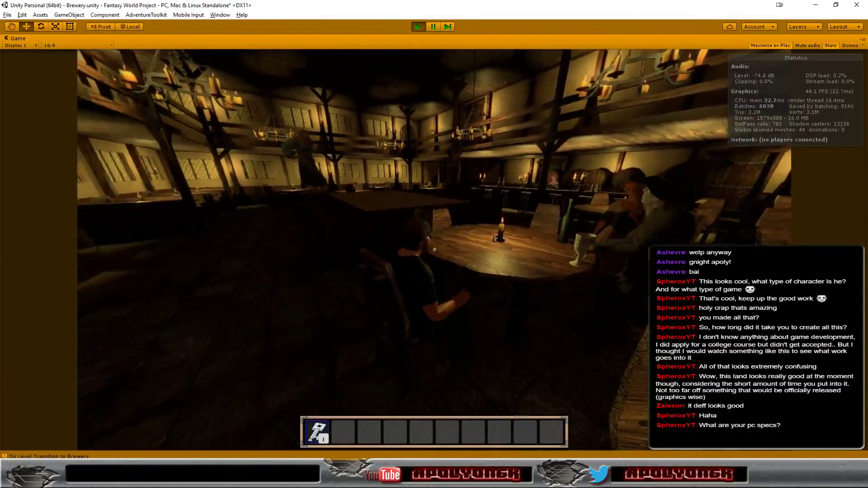
{"action": "key", "text": "w"}
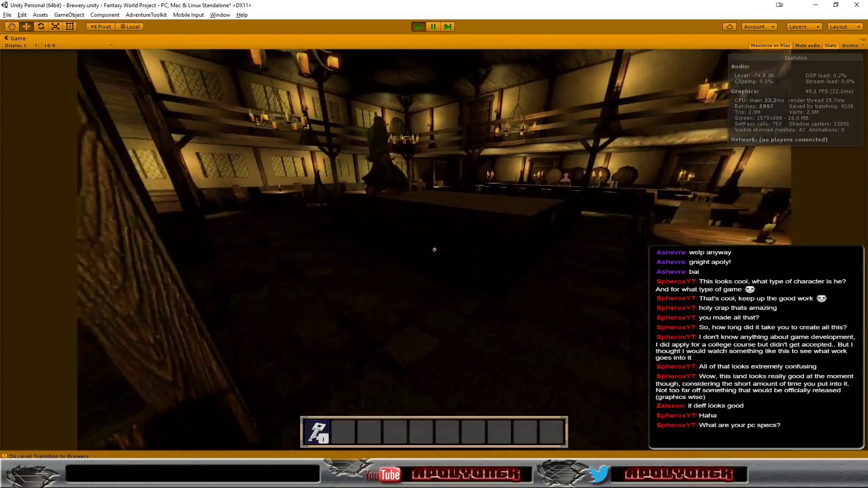
- Walk past the candlelit dining tables to the bar counter and view the pointy-eared barmaid up close
{"action": "key", "text": "w"}
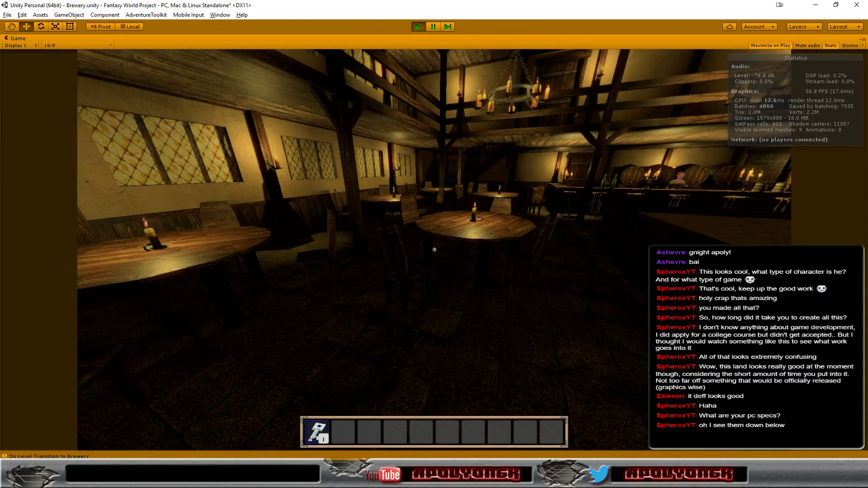
{"action": "key", "text": "w"}
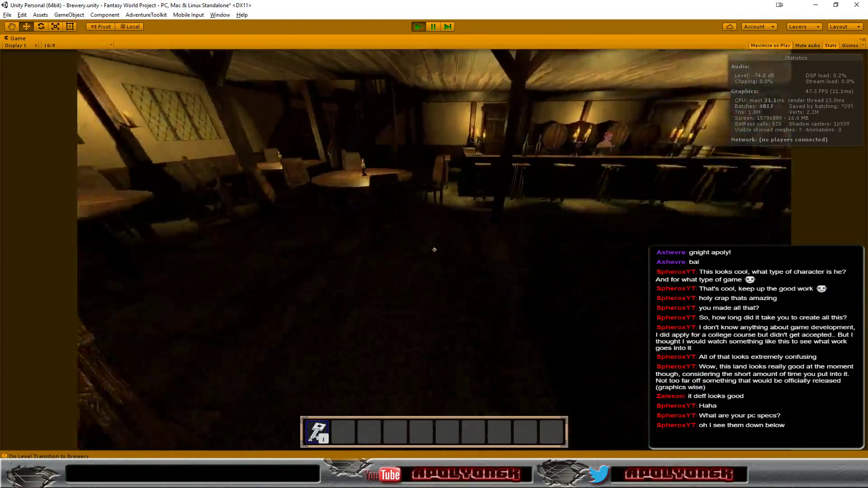
{"action": "key", "text": "w"}
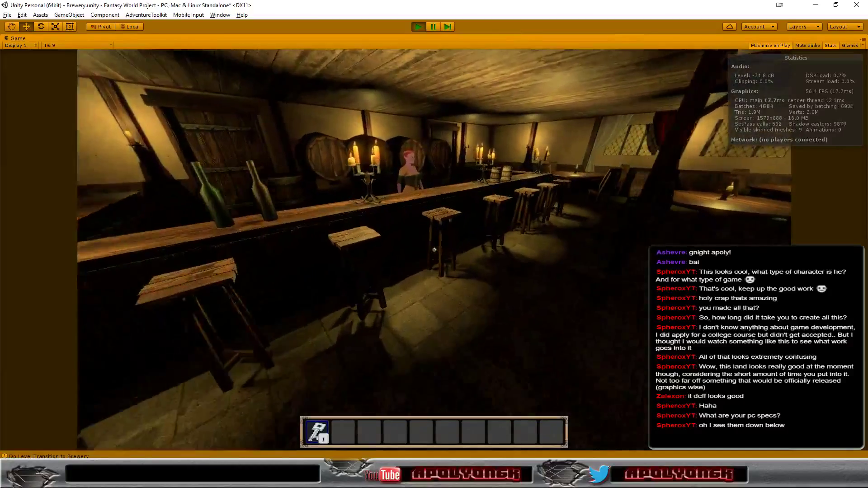
{"action": "key", "text": "w"}
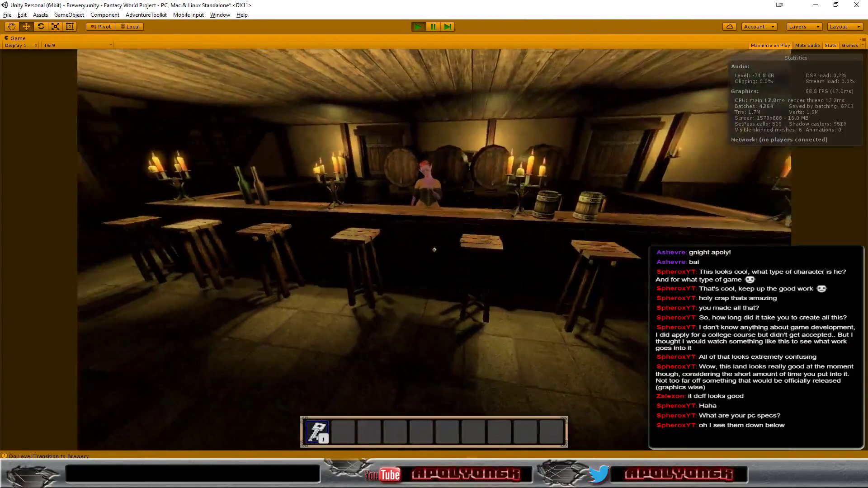
{"action": "key", "text": "w"}
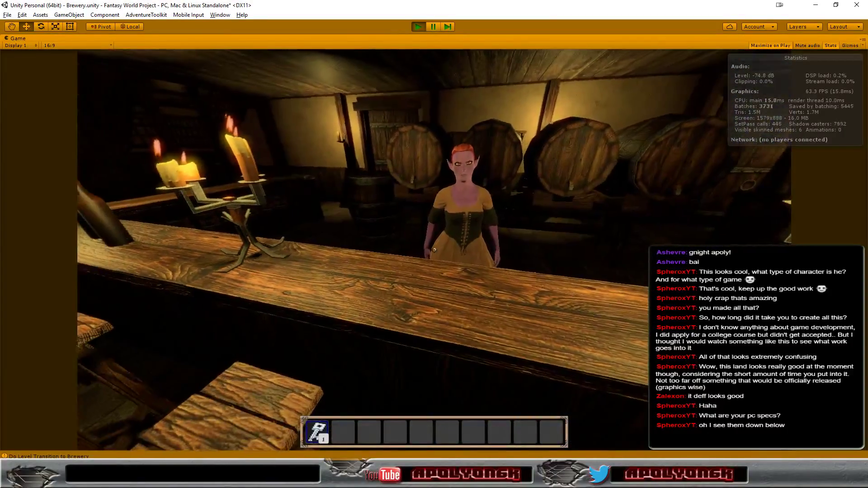
- Walk back around the main hall past the stage and the reading table, and leave the brewery through the entrance doors
{"action": "key", "text": "w"}
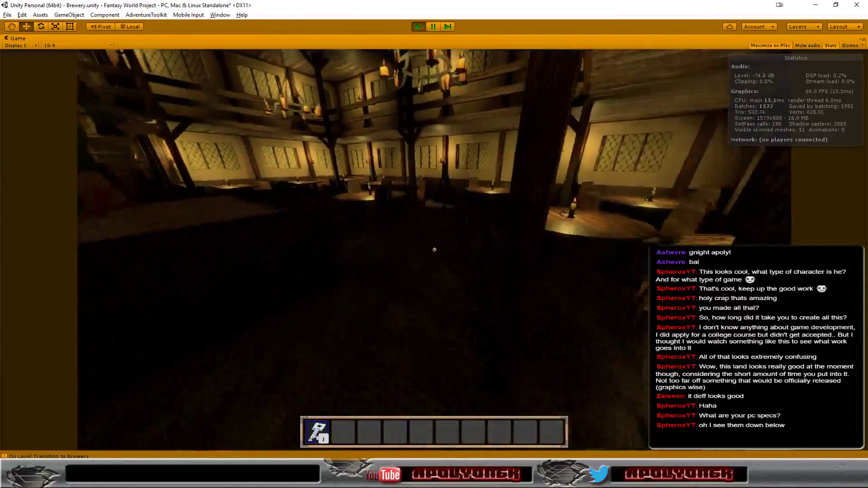
{"action": "key", "text": "w"}
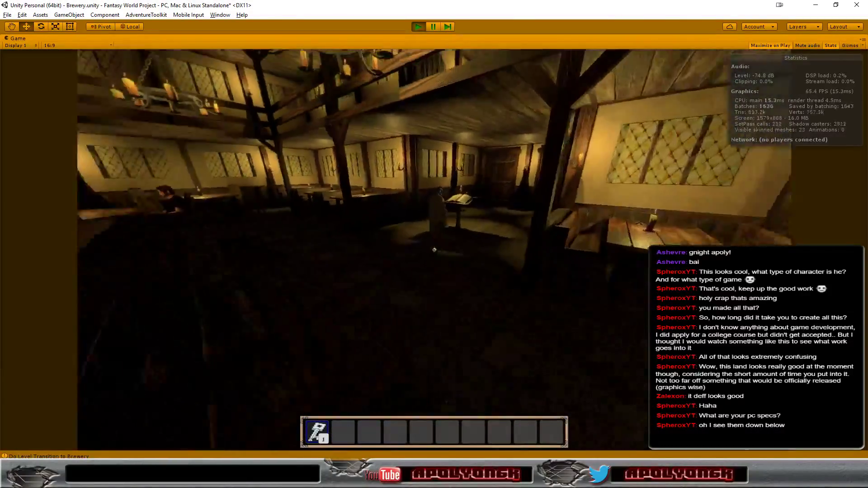
{"action": "key", "text": "w"}
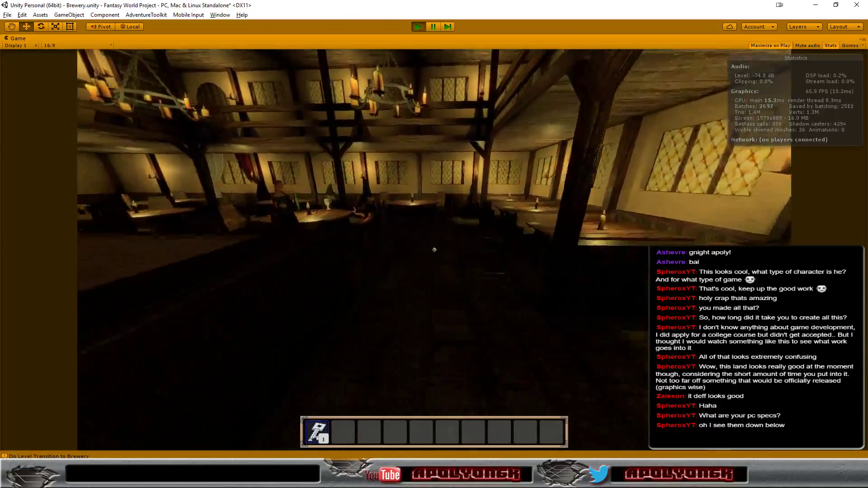
{"action": "key", "text": "w"}
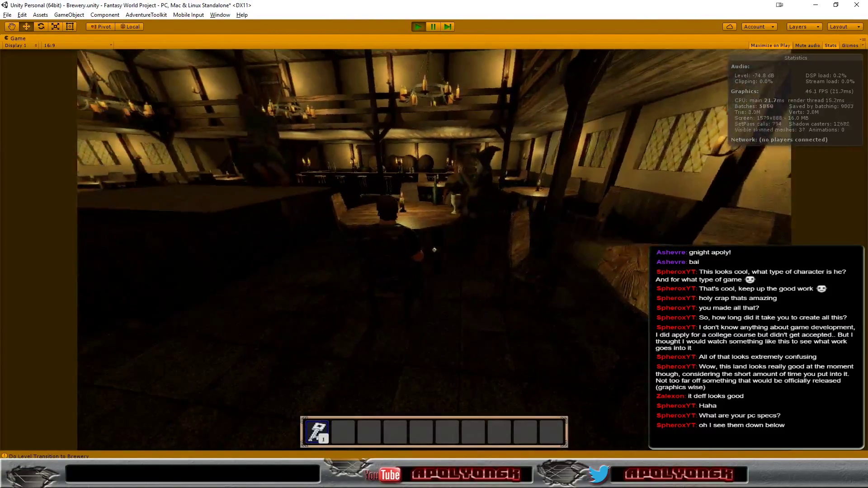
{"action": "key", "text": "w"}
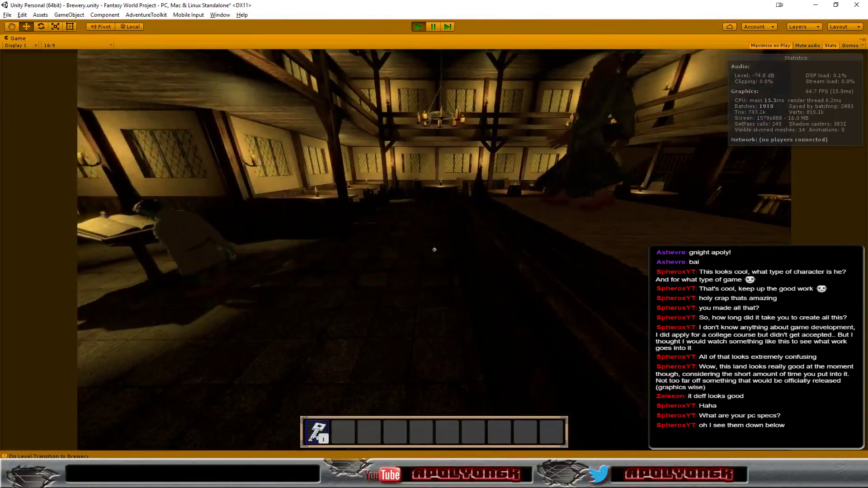
{"action": "key", "text": "w"}
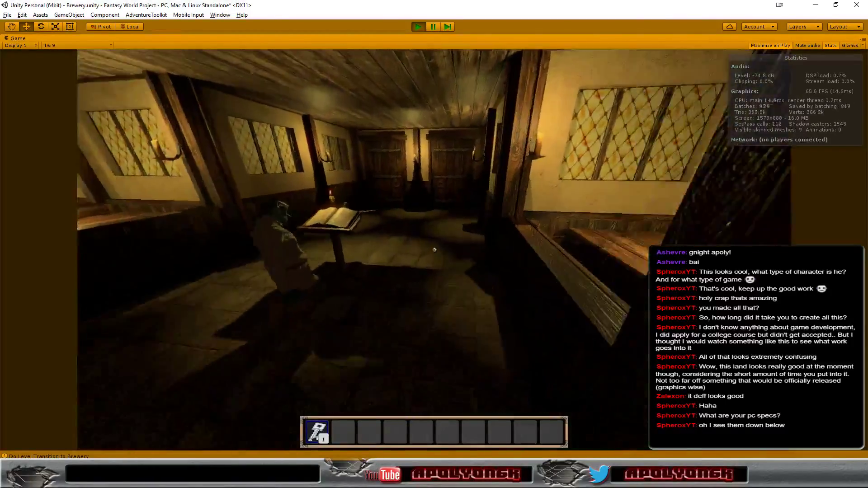
{"action": "key", "text": "w"}
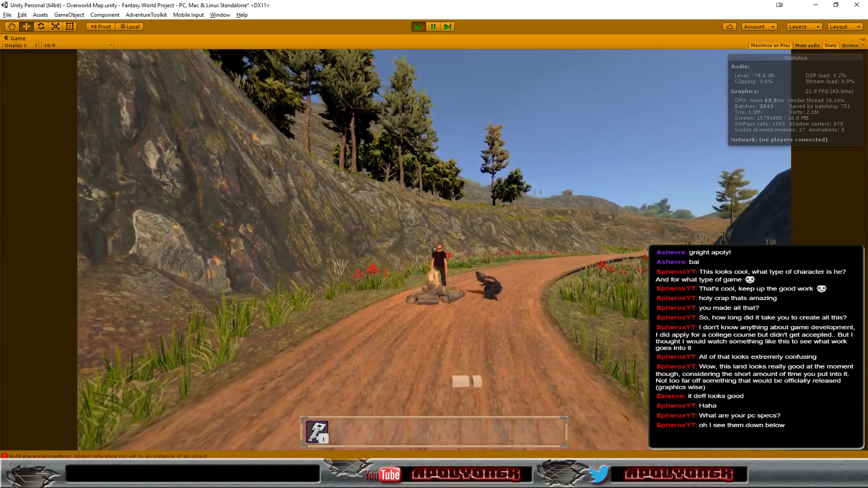
- Walk past the campfire characters on the dirt road and stop the game preview to return to scene editing
{"action": "key", "text": "w"}
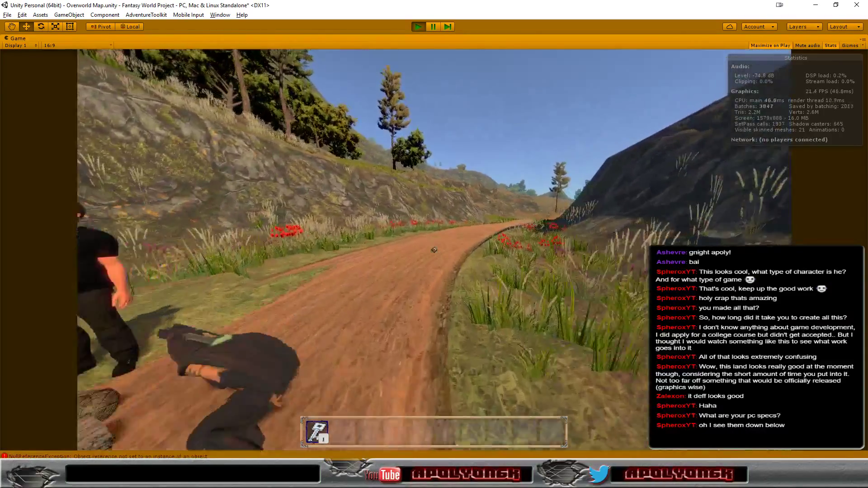
{"action": "key", "text": "Escape"}
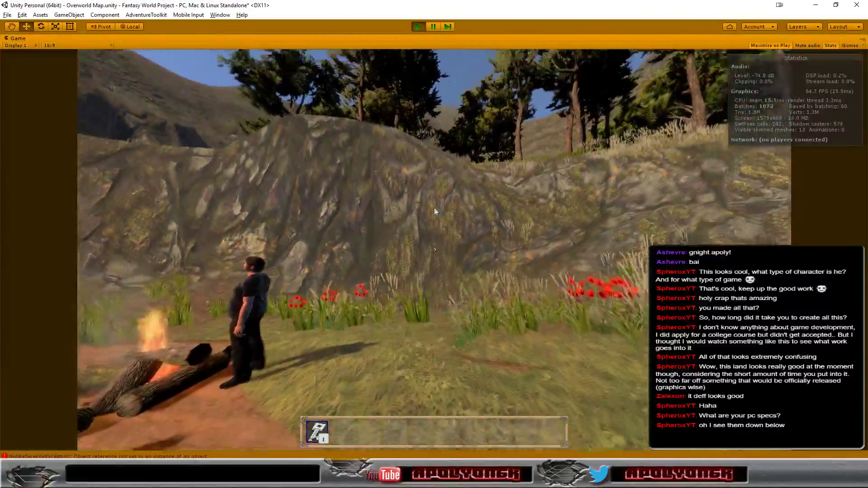
{"action": "right_click_drag", "start_coordinate": [408, 133], "coordinate": [418, 27]}
{"action": "left_click", "coordinate": [418, 27]}
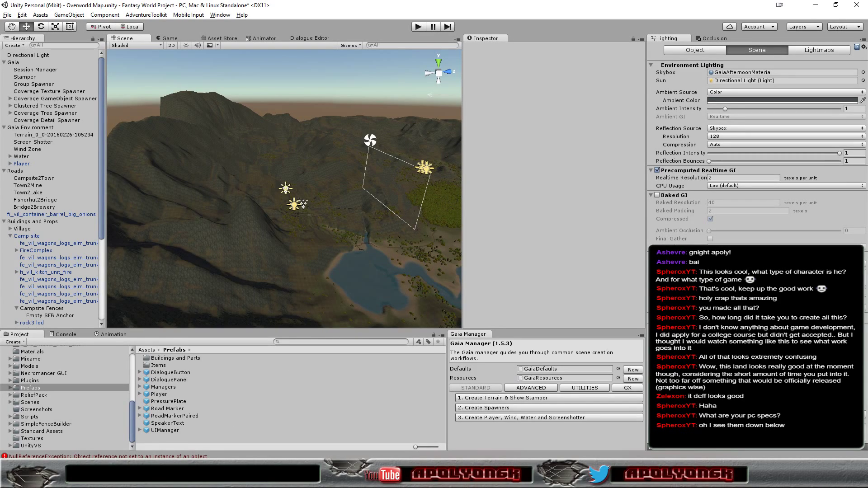
- Switch to Adobe Fuse and set the character's Knees Thin / Thick to -15 in the leg settings
{"action": "left_click", "coordinate": [111, 478]}
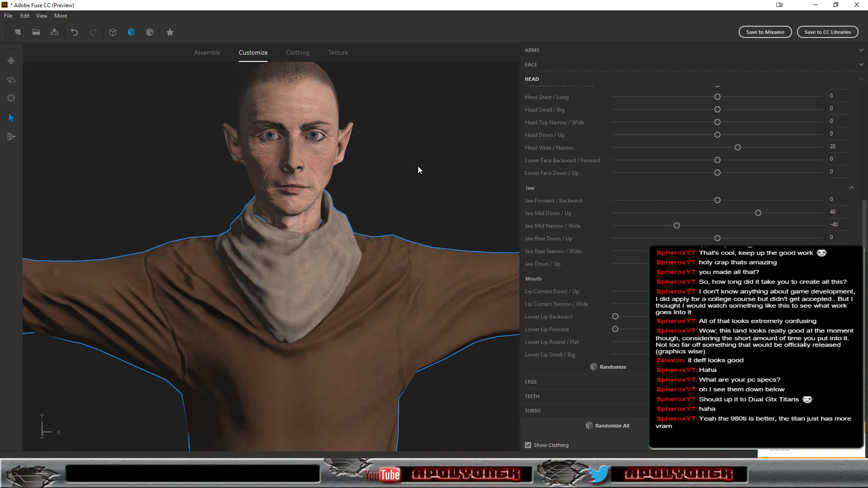
{"action": "left_click_drag", "start_coordinate": [393, 177], "coordinate": [466, 178]}
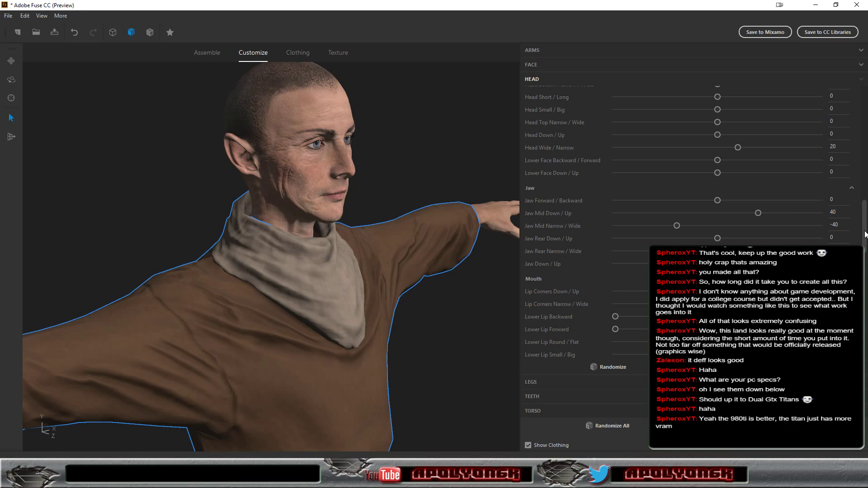
{"action": "left_click_drag", "start_coordinate": [866, 234], "coordinate": [867, 106]}
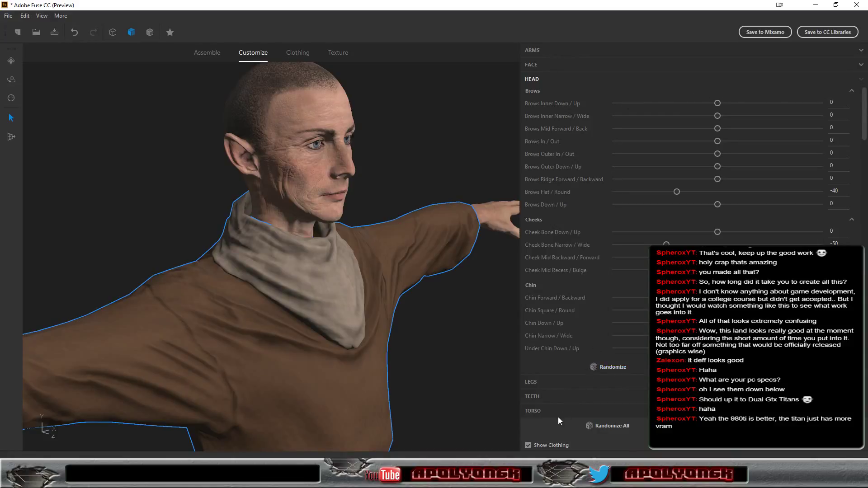
{"action": "left_click", "coordinate": [544, 384]}
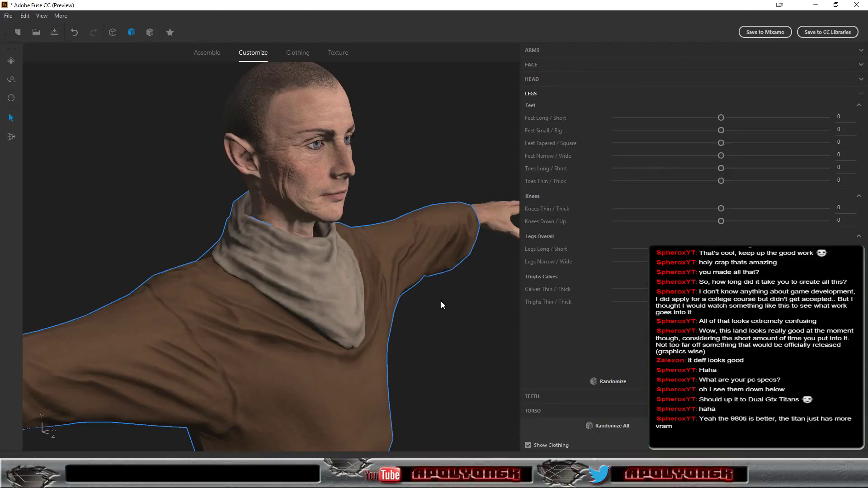
{"action": "scroll", "coordinate": [444, 300], "scroll_direction": "down", "scroll_amount": 5}
{"action": "left_click_drag", "start_coordinate": [391, 321], "coordinate": [293, 285]}
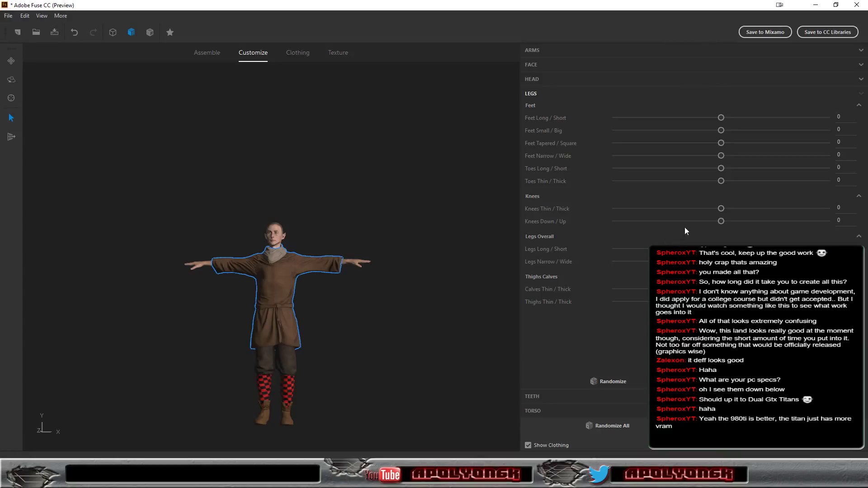
{"action": "left_click_drag", "start_coordinate": [713, 210], "coordinate": [703, 209]}
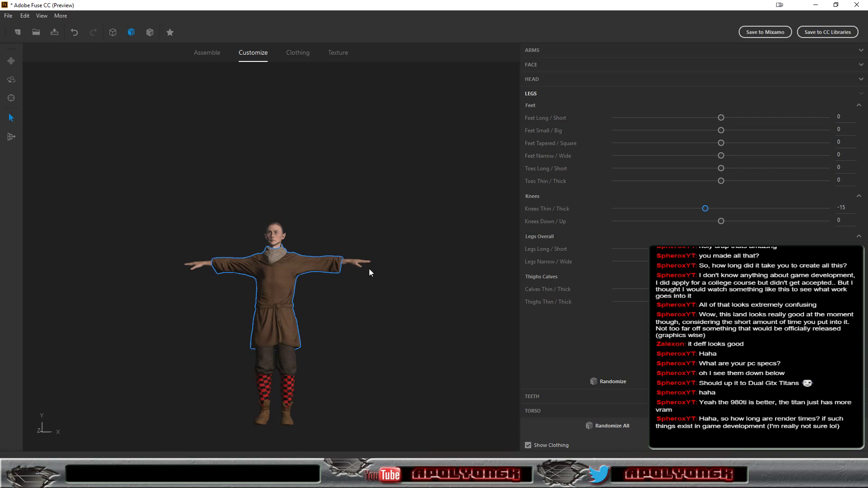
- Switch between the Fuse character and Unity, ending on the Overworld Map scene in Unity
{"action": "key", "text": "alt+Tab"}
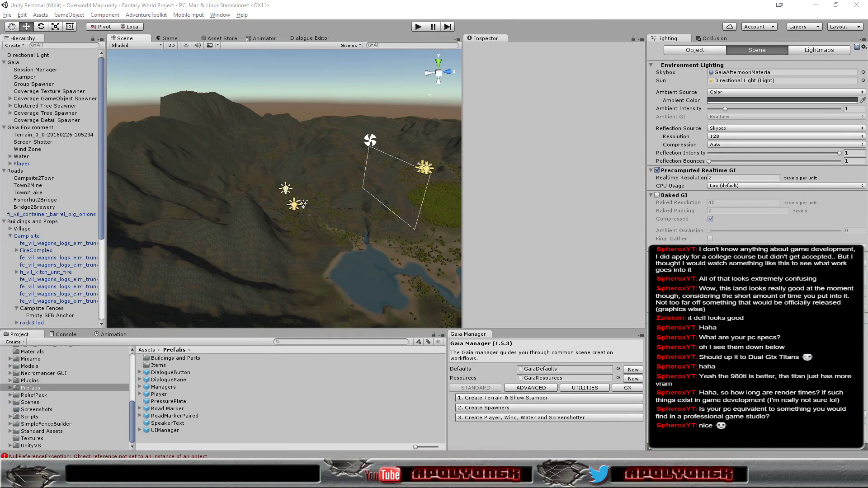
{"action": "left_click", "coordinate": [108, 479]}
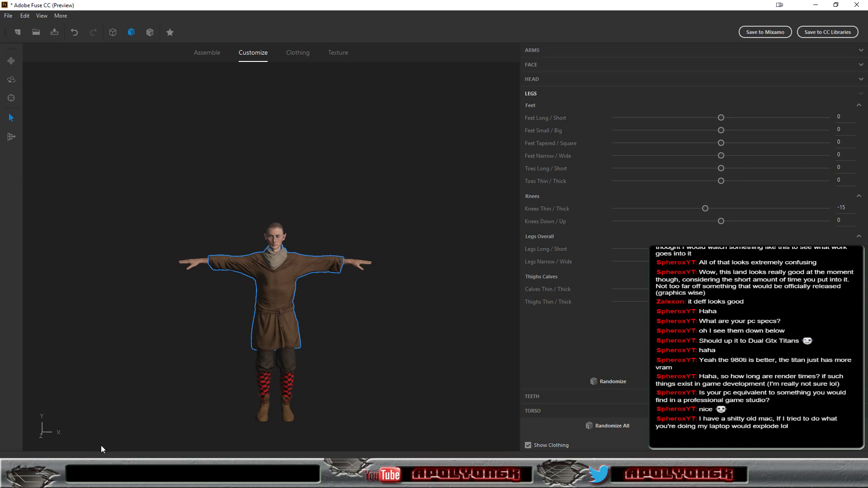
{"action": "left_click", "coordinate": [87, 478]}
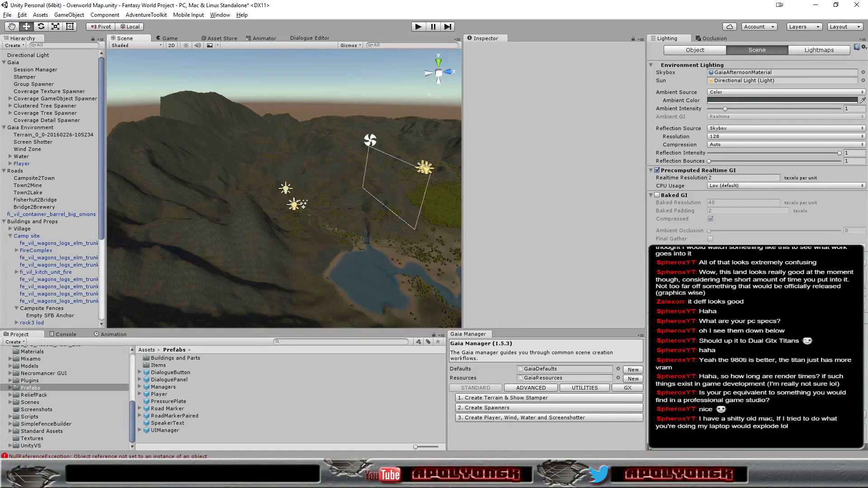